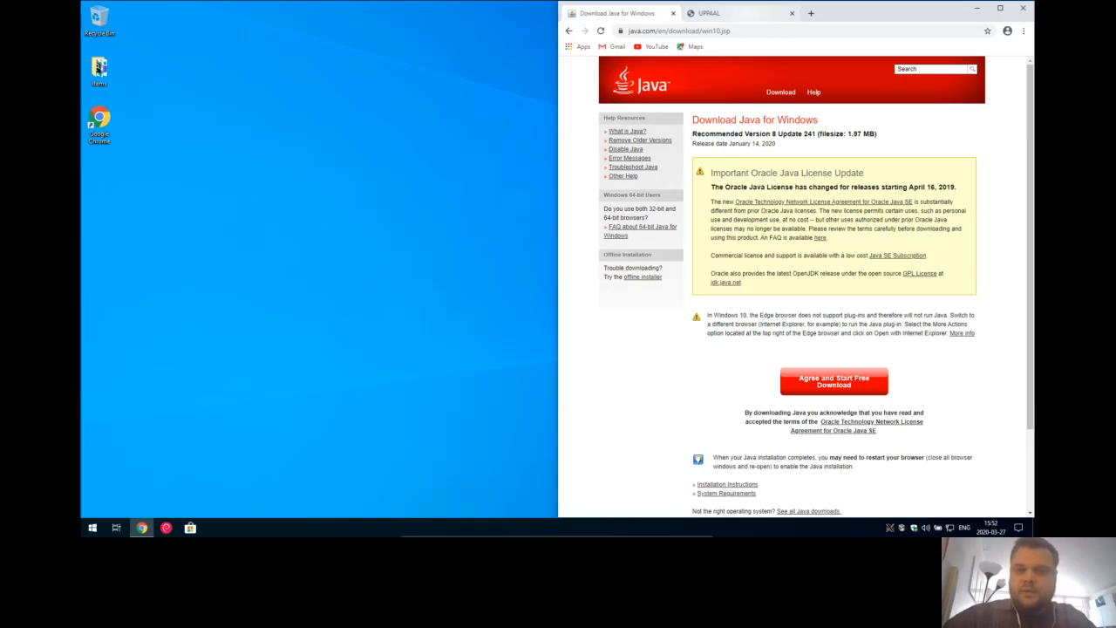
# - Switch Chrome to the already open UPPAAL website tab
pyautogui.click(724, 13)
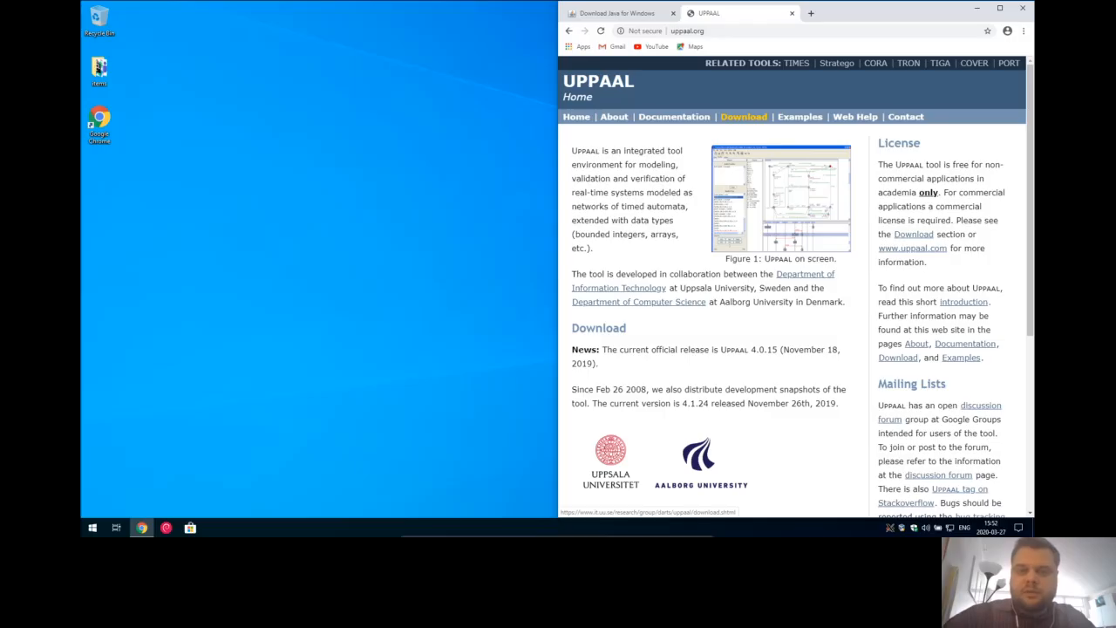
# - Go to UPPAAL Download and pick the academic 32-bit Windows and Linux 4.1.24 link
pyautogui.click(744, 116)
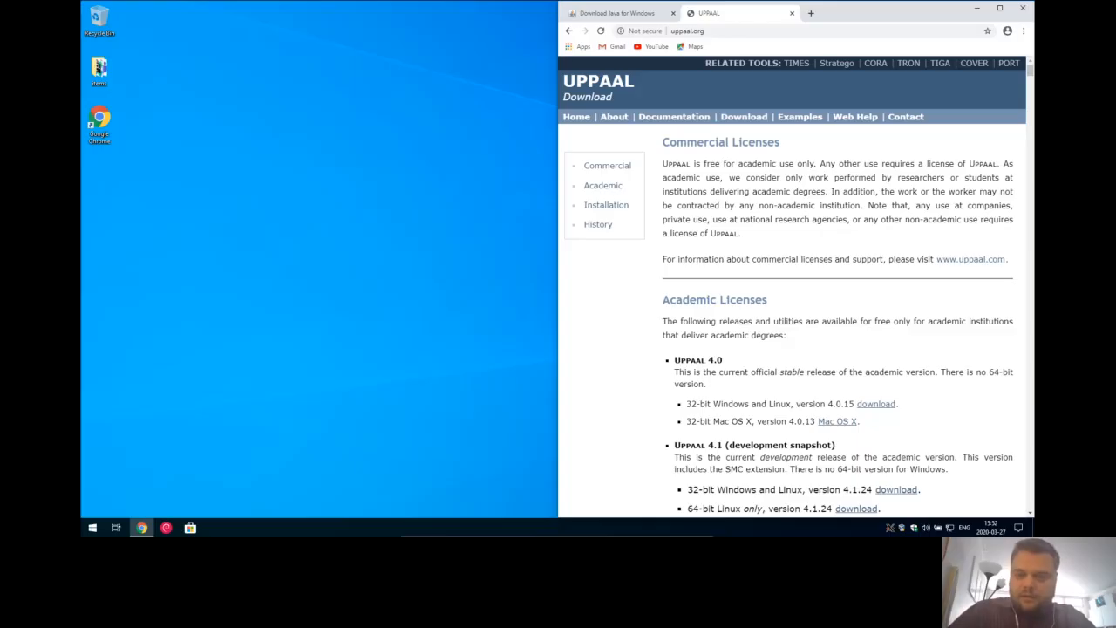
pyautogui.scroll(-3, 795, 287)
pyautogui.scroll(-3, 795, 287)
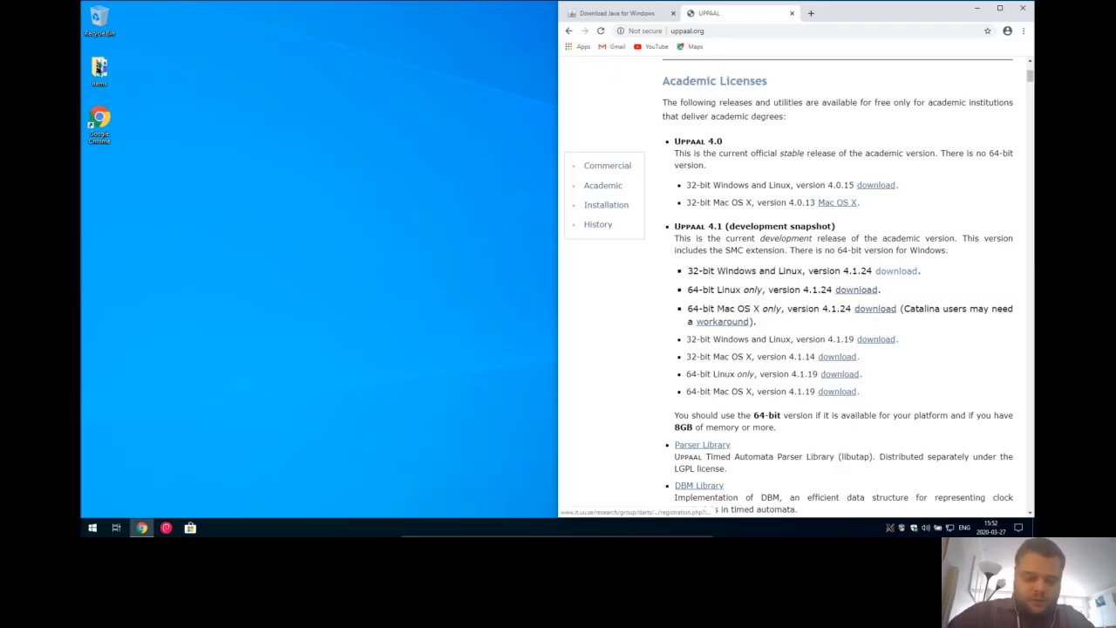
pyautogui.click(896, 270)
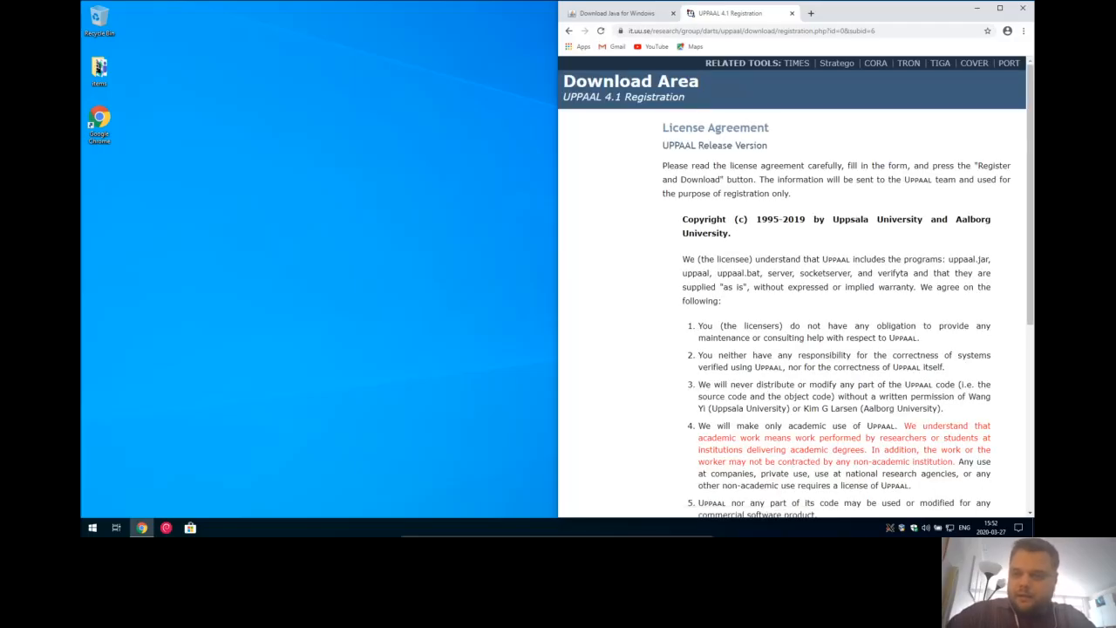
# - Enter the registrant's full name, job title 'research' and university 'Aalborg University'
pyautogui.scroll(-3, 796, 287)
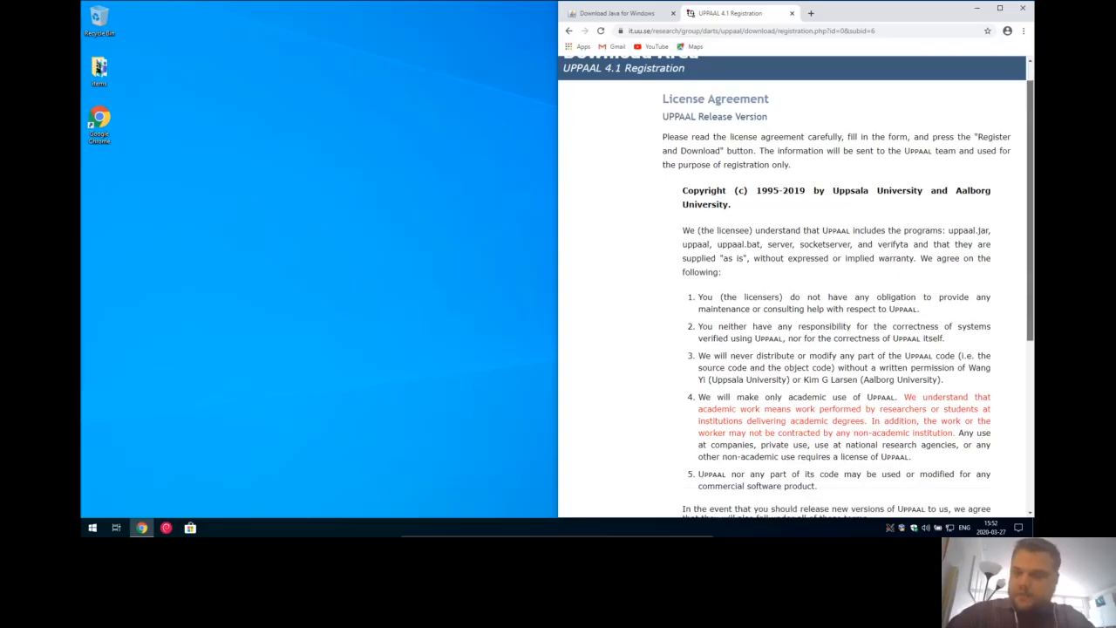
pyautogui.scroll(-4, 797, 287)
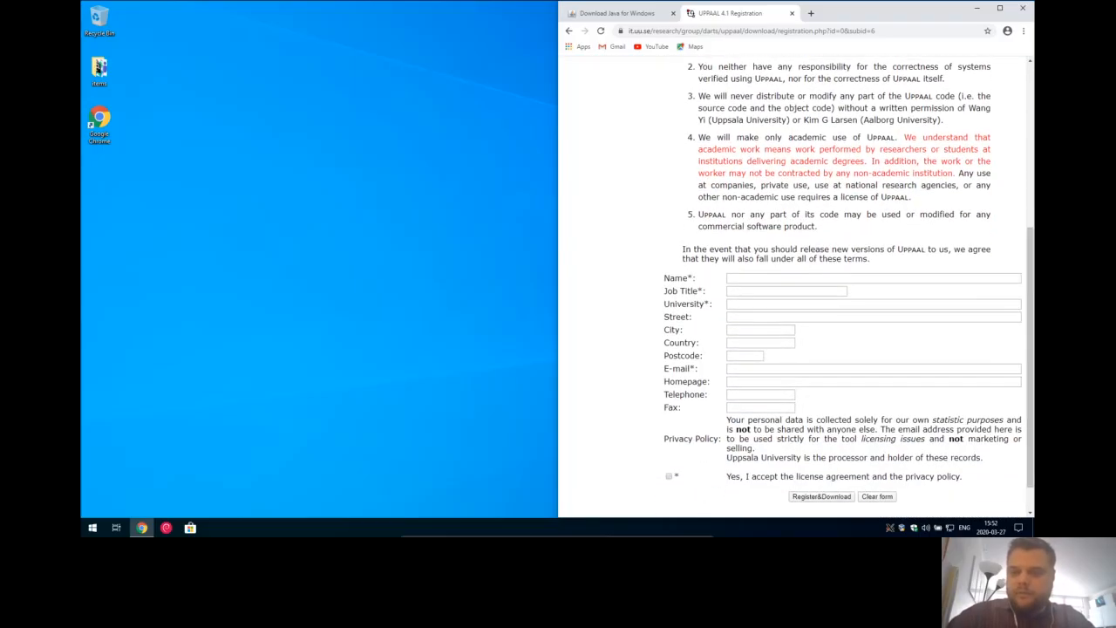
pyautogui.click(730, 278)
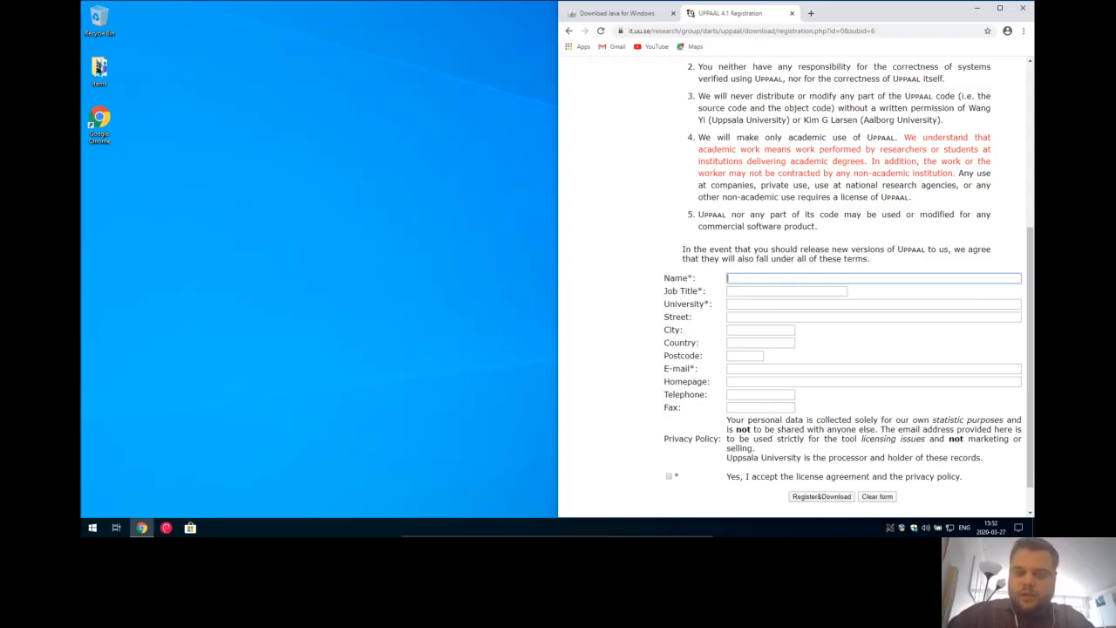
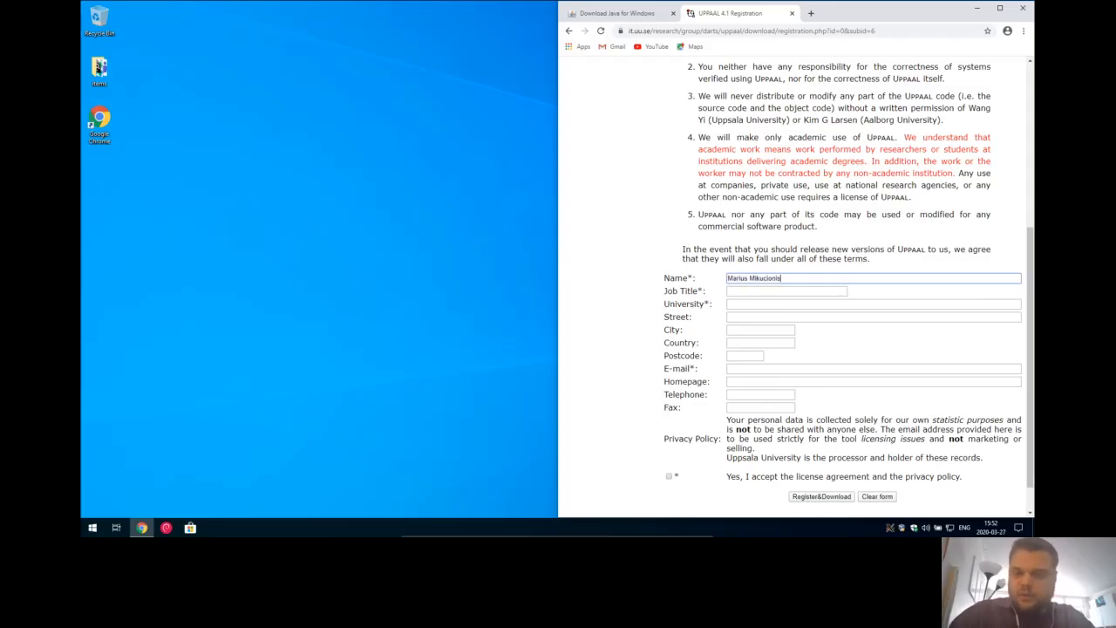
pyautogui.press('Tab')
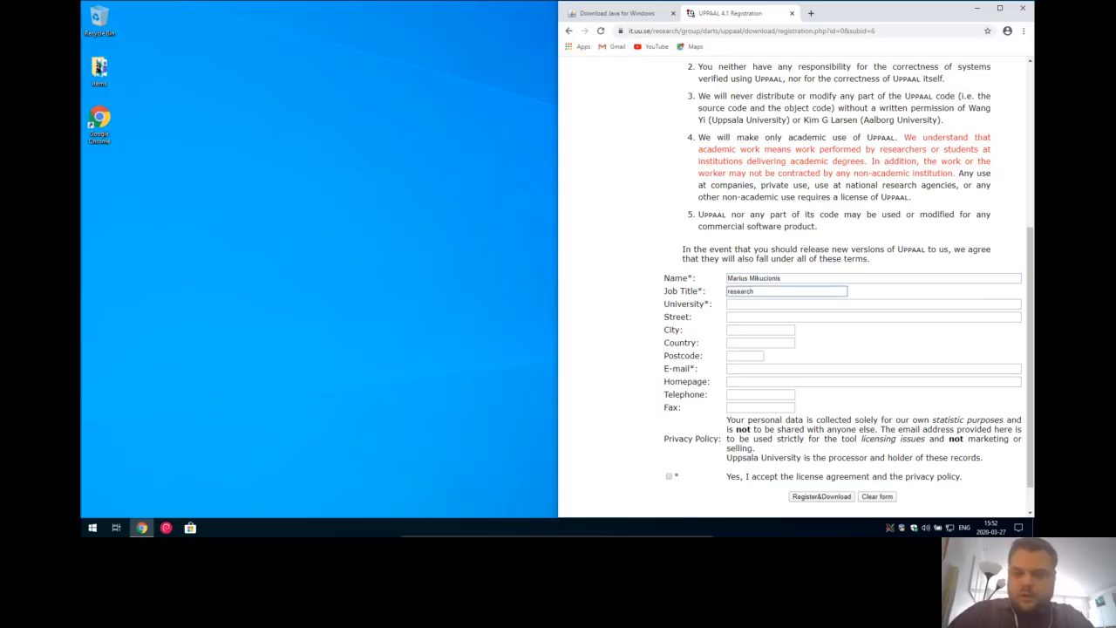
pyautogui.press('Tab')
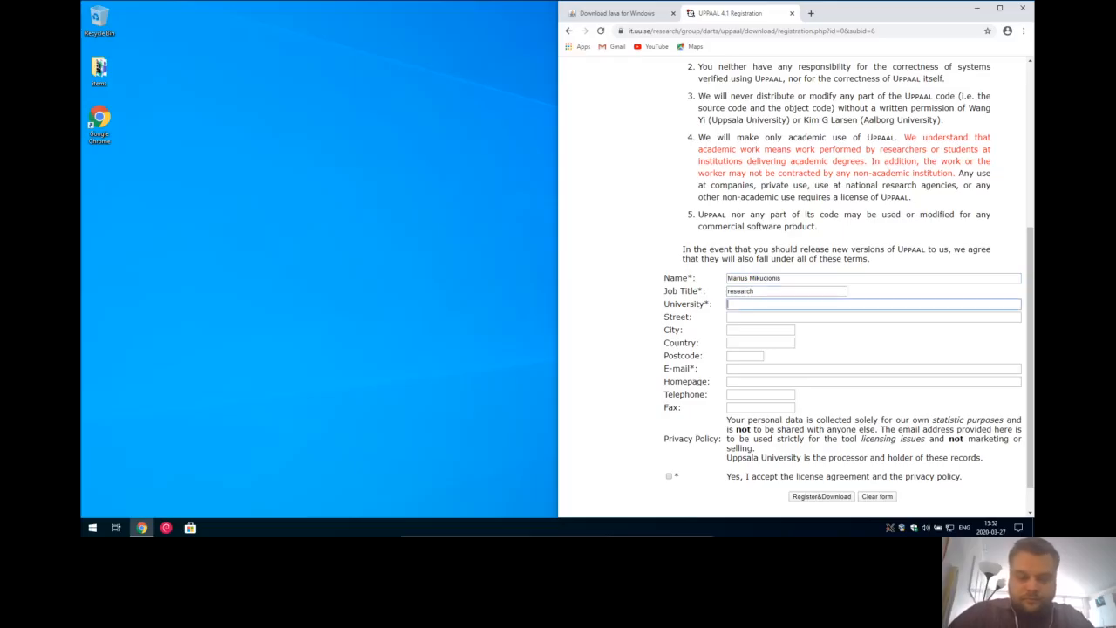
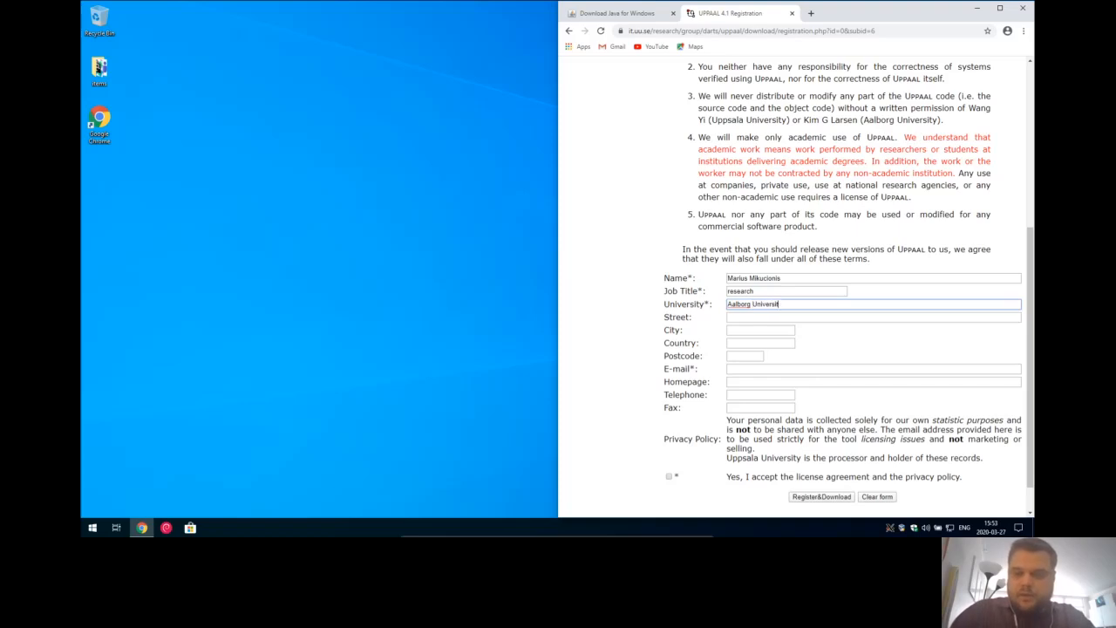
# - Enter the e-mail address, accept the license, and submit to start downloading uppaal-4.1.24.zip
pyautogui.press('Tab')
pyautogui.press('Tab')
pyautogui.press('Tab')
pyautogui.press('Tab')
pyautogui.press('Tab')
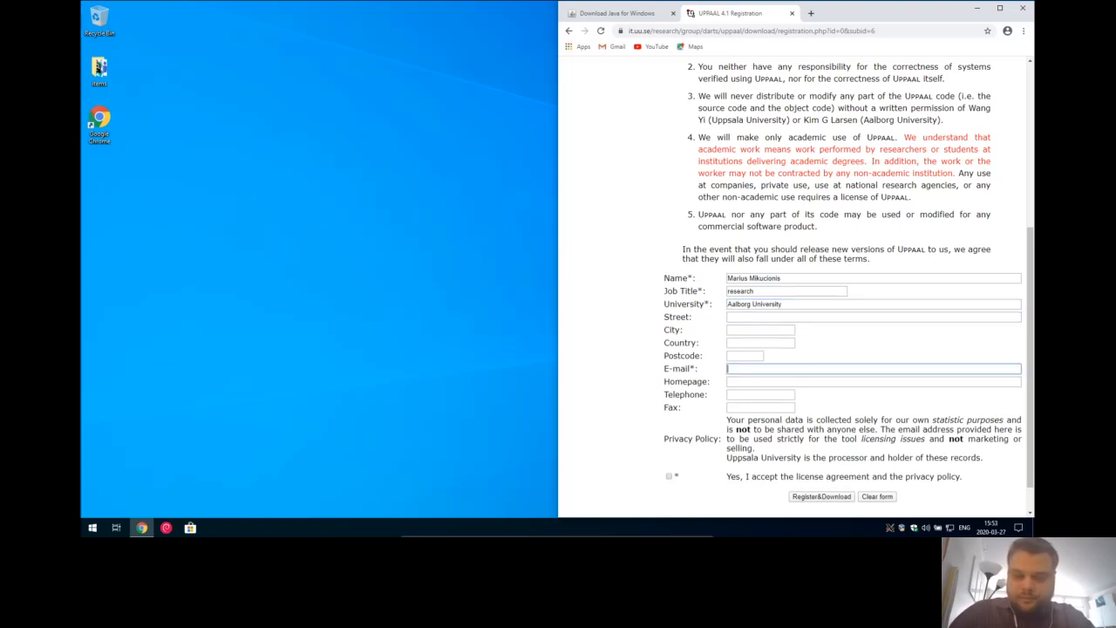
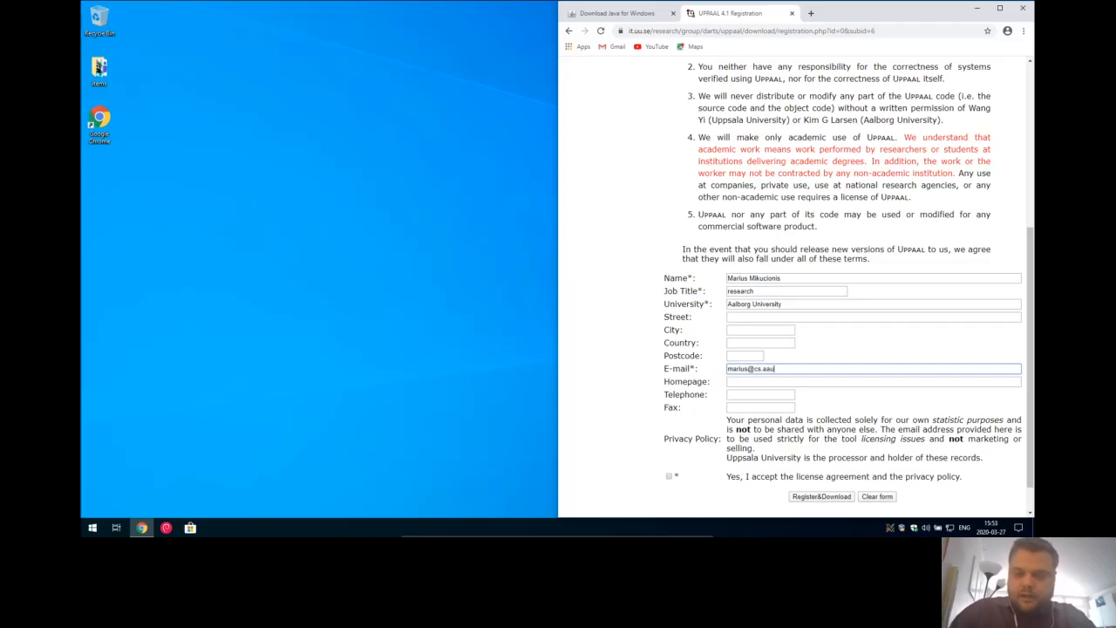
pyautogui.press('Tab')
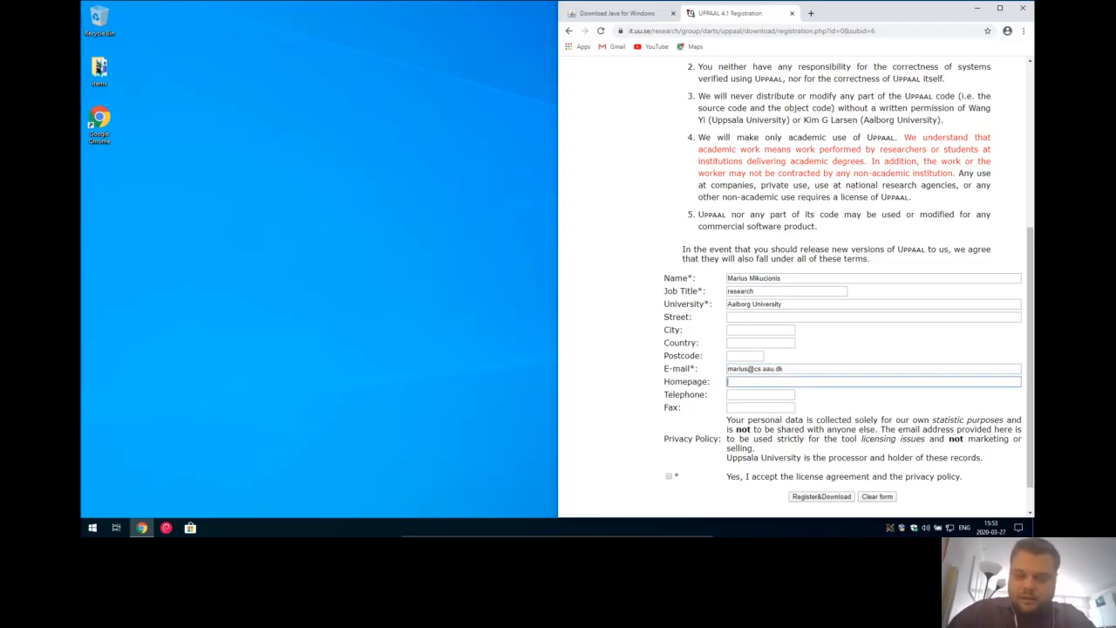
pyautogui.press('Tab')
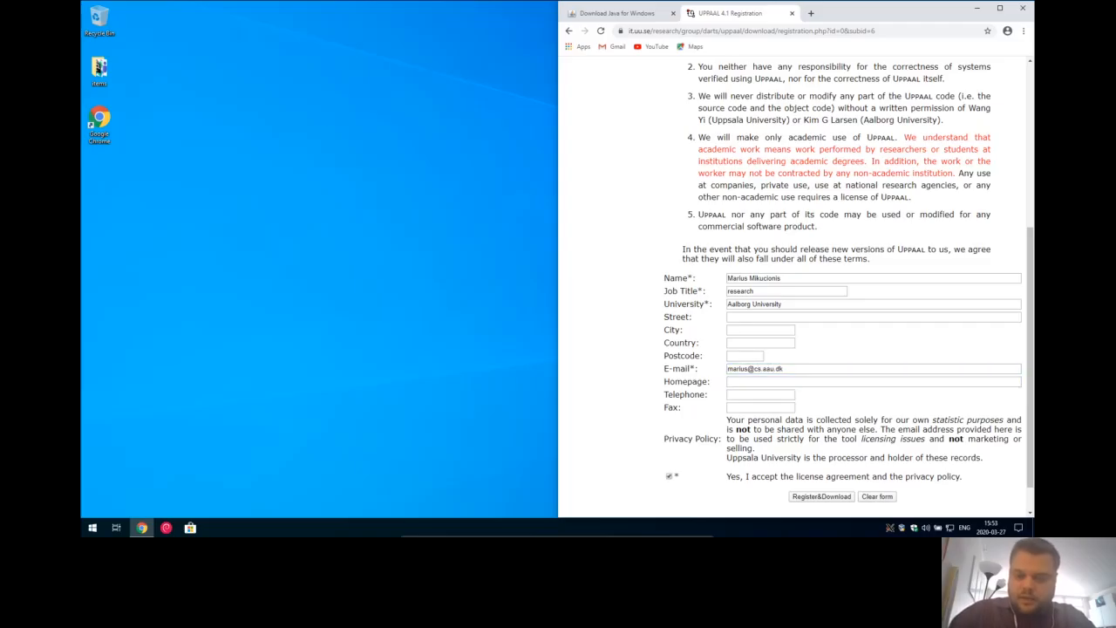
pyautogui.press('Return')
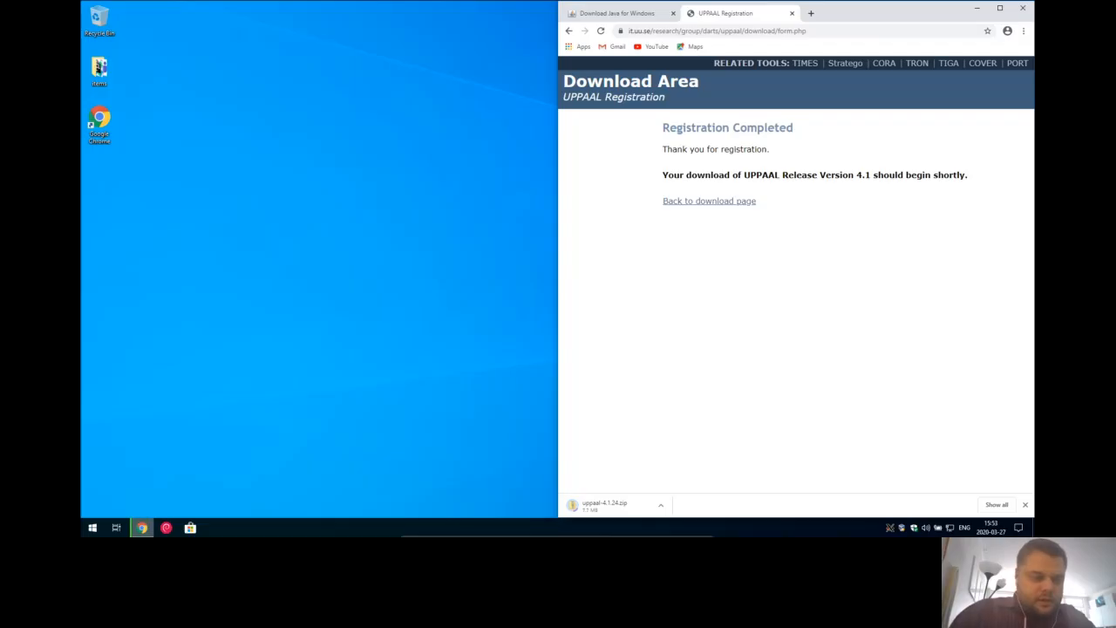
pyautogui.click(93, 527)
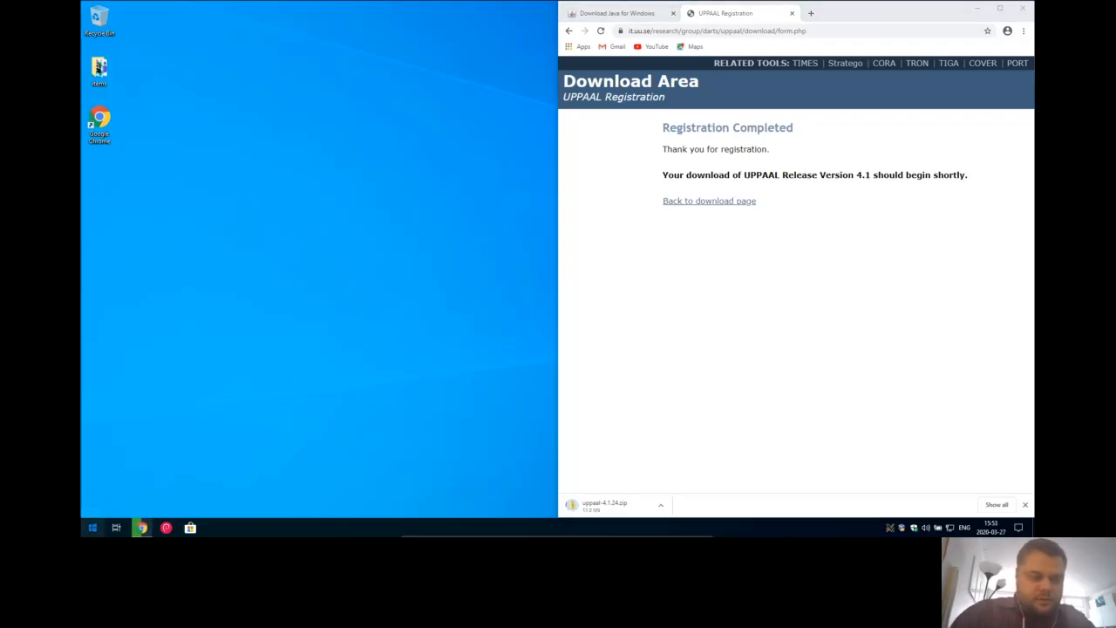
pyautogui.click(93, 528)
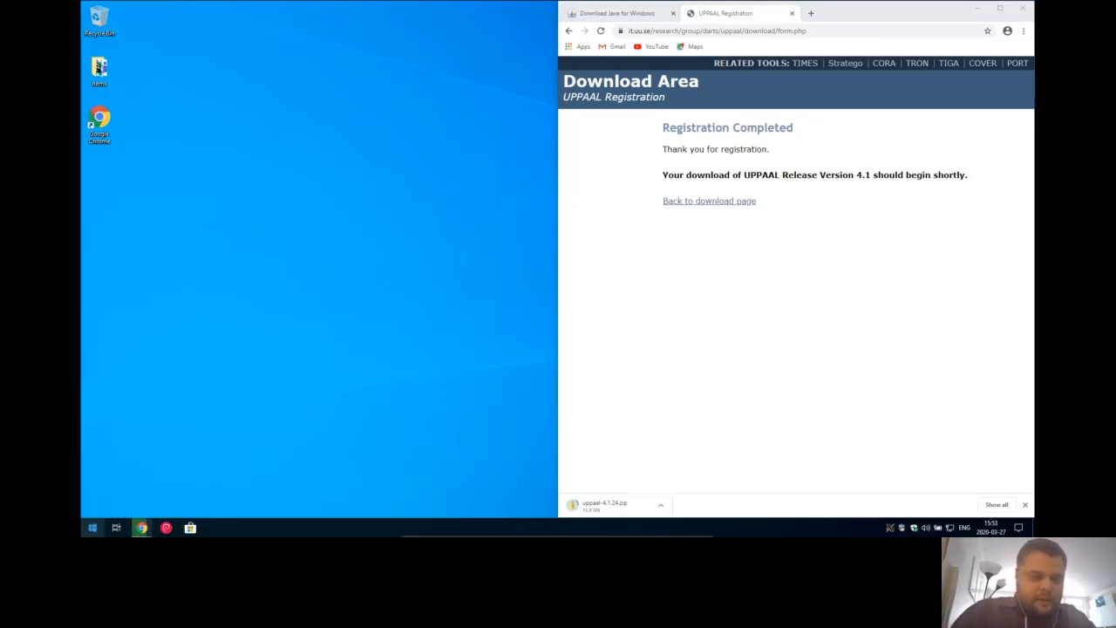
# - Run java -version in Command Prompt, confirming Java 1.8.0_241, then return to Chrome
pyautogui.click(92, 527)
pyautogui.write('cmd')
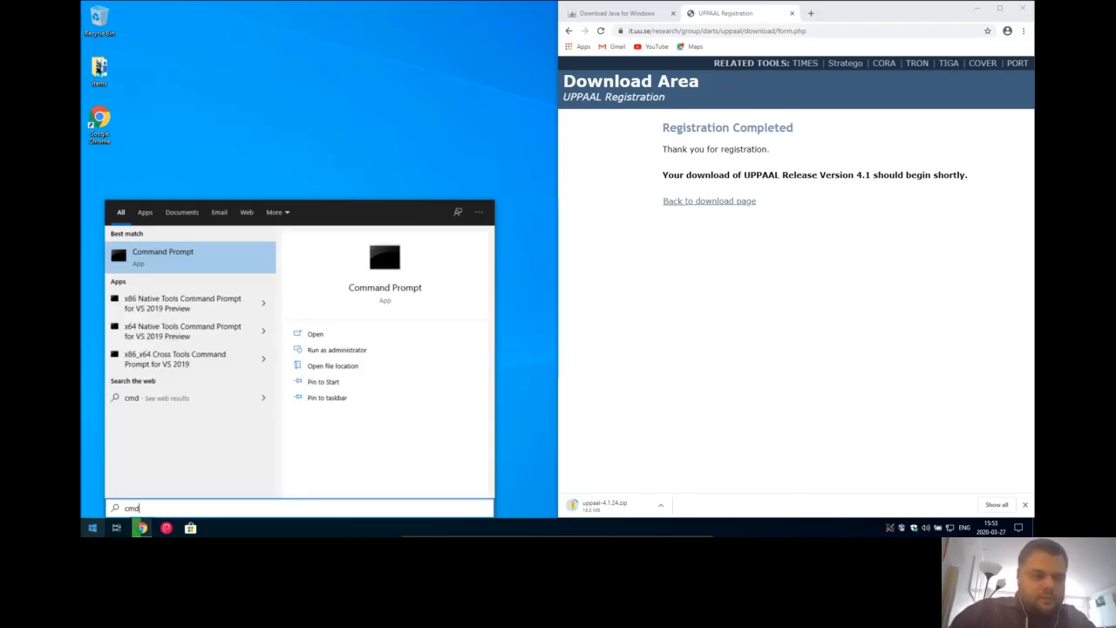
pyautogui.press('Return')
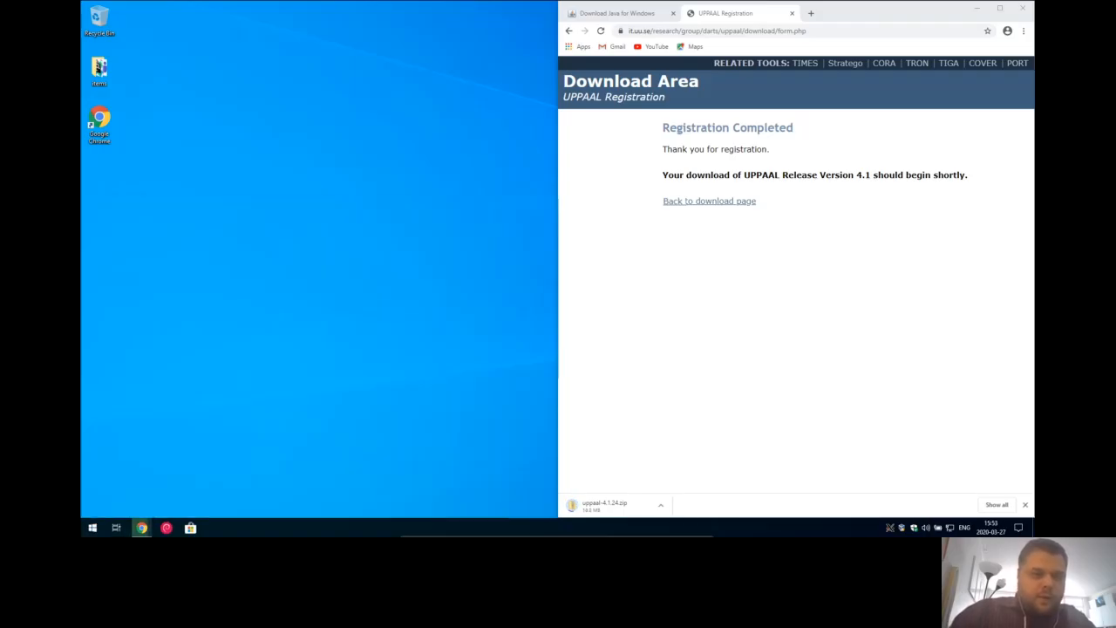
pyautogui.write('java -version')
pyautogui.press('Return')
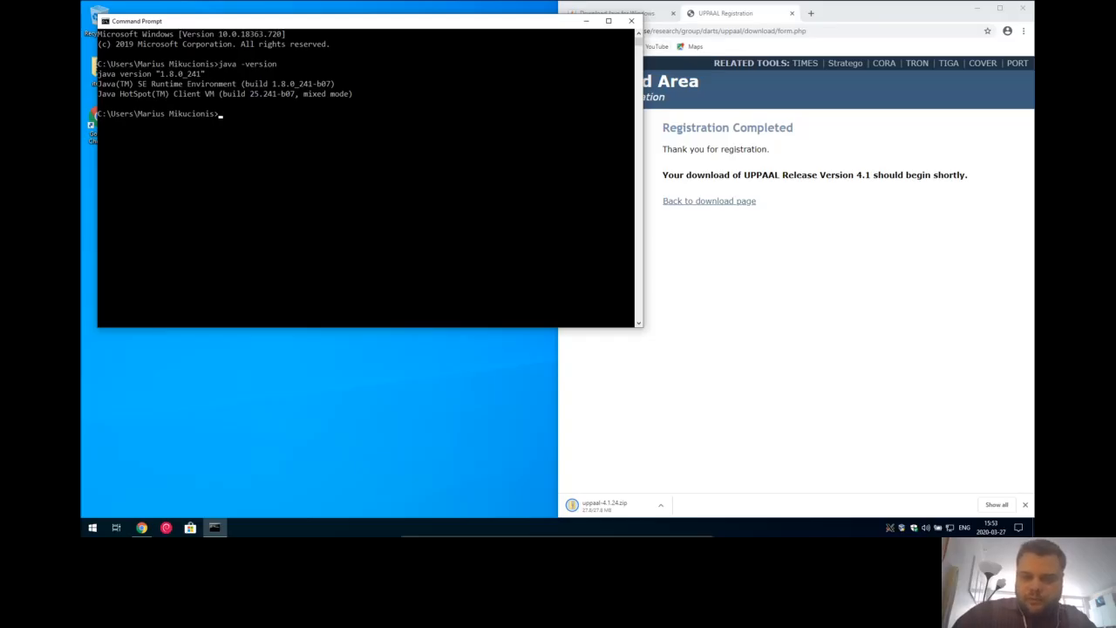
pyautogui.hotkey('alt', 'Tab')
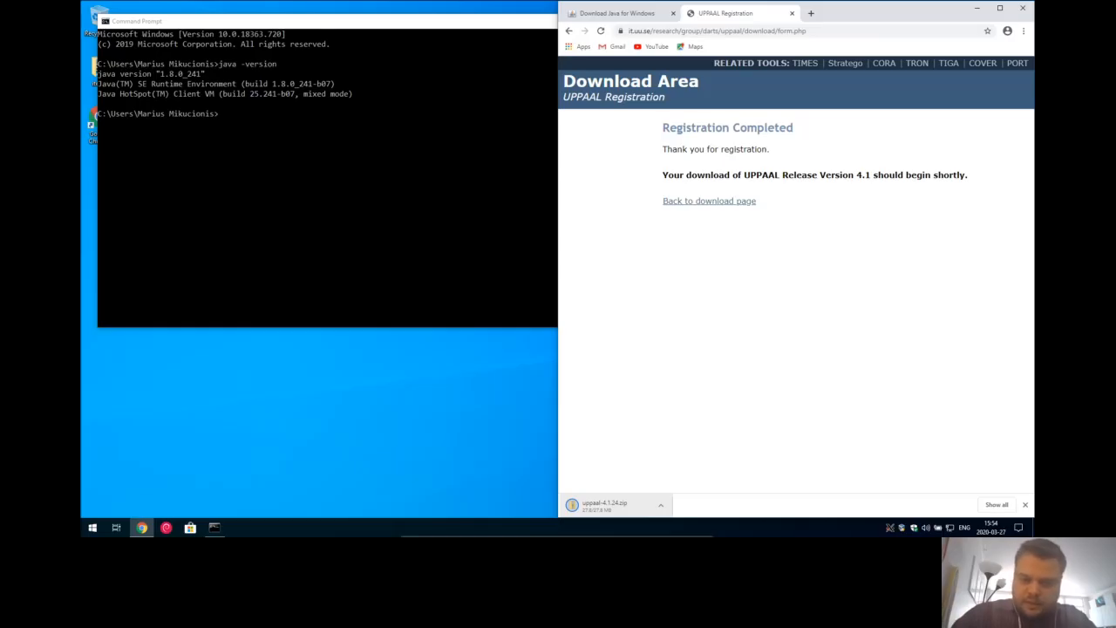
# - Mark the uppaal-4.1.24.zip download 'Open when done' and close Command Prompt
pyautogui.click(660, 505)
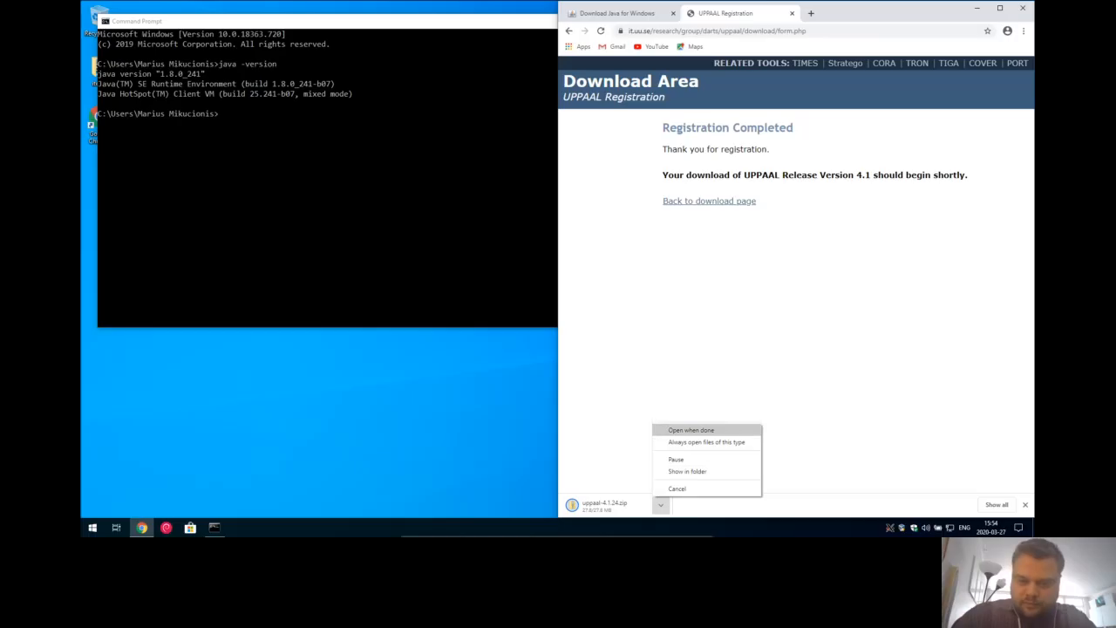
pyautogui.click(691, 430)
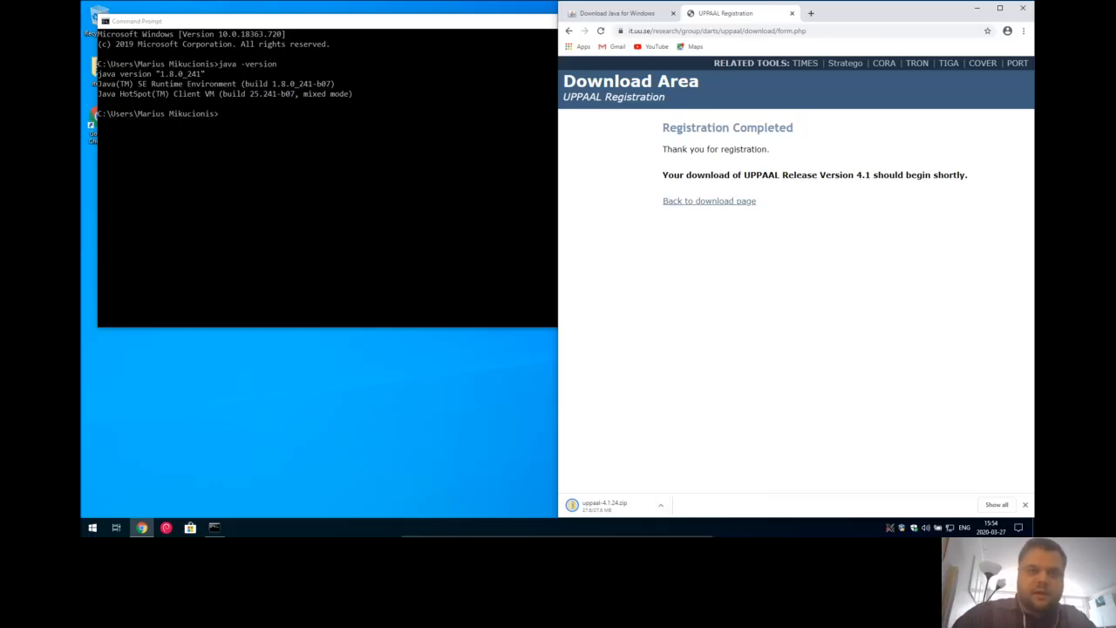
pyautogui.hotkey('alt', 'Tab')
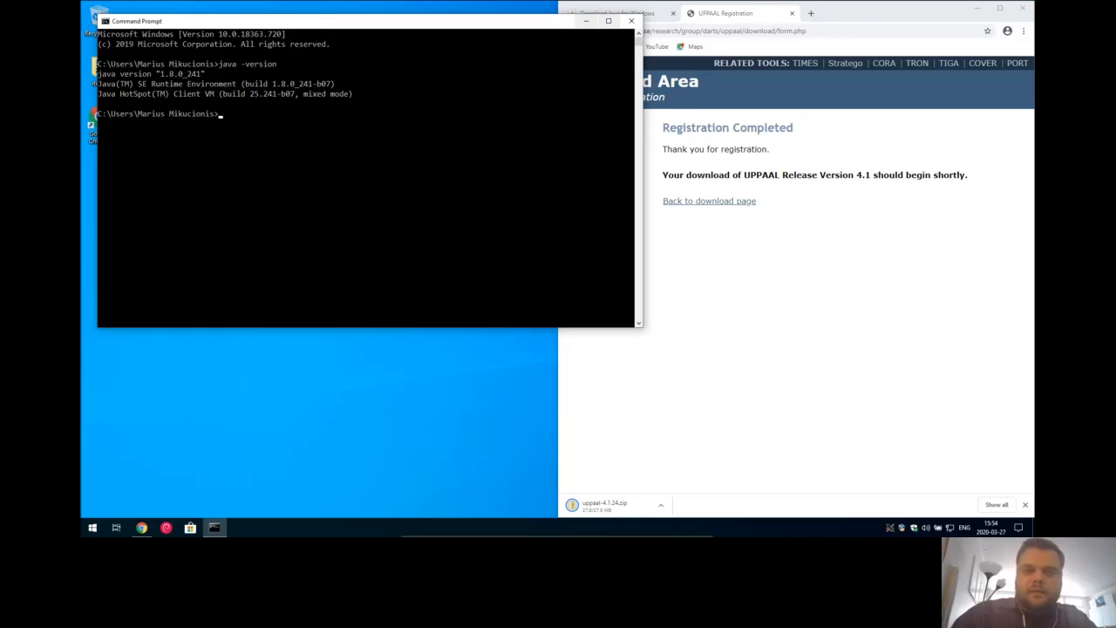
pyautogui.click(631, 20)
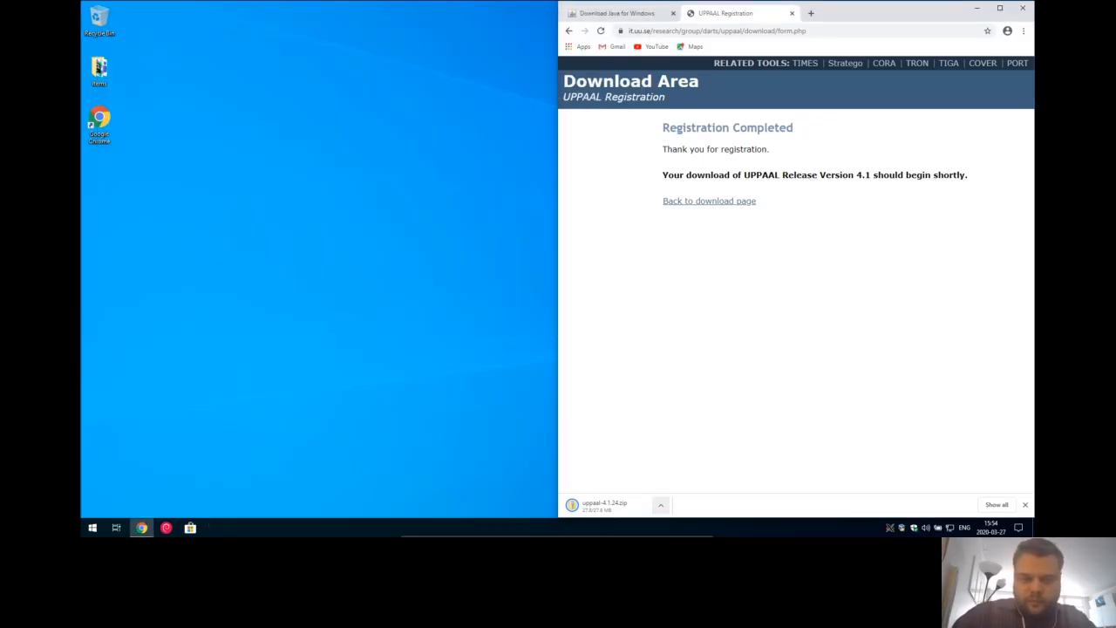
pyautogui.click(660, 506)
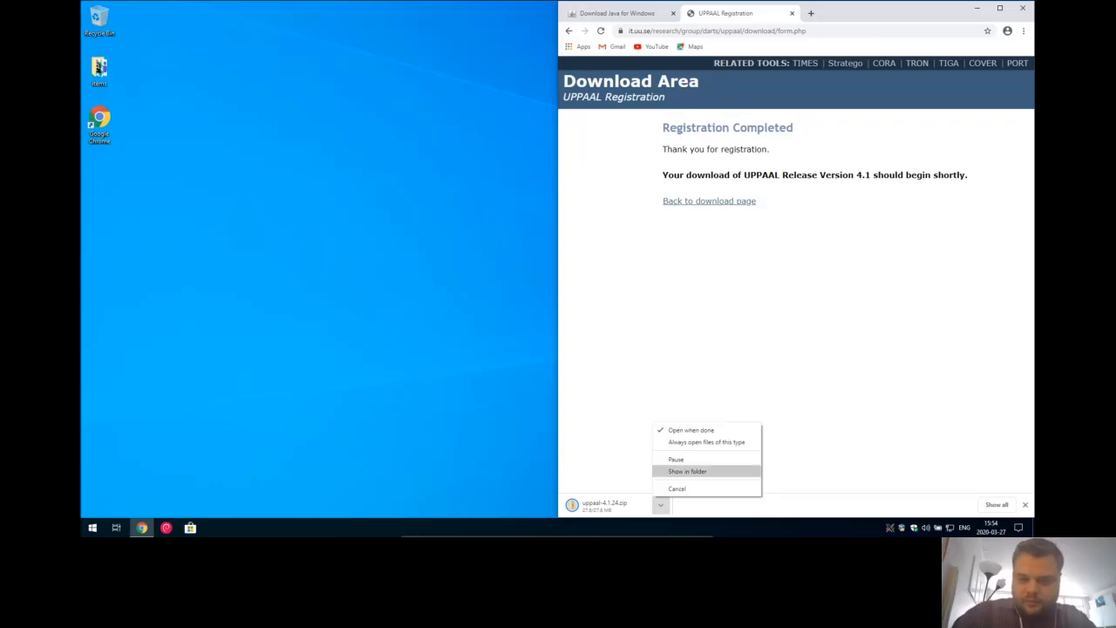
pyautogui.press('Escape')
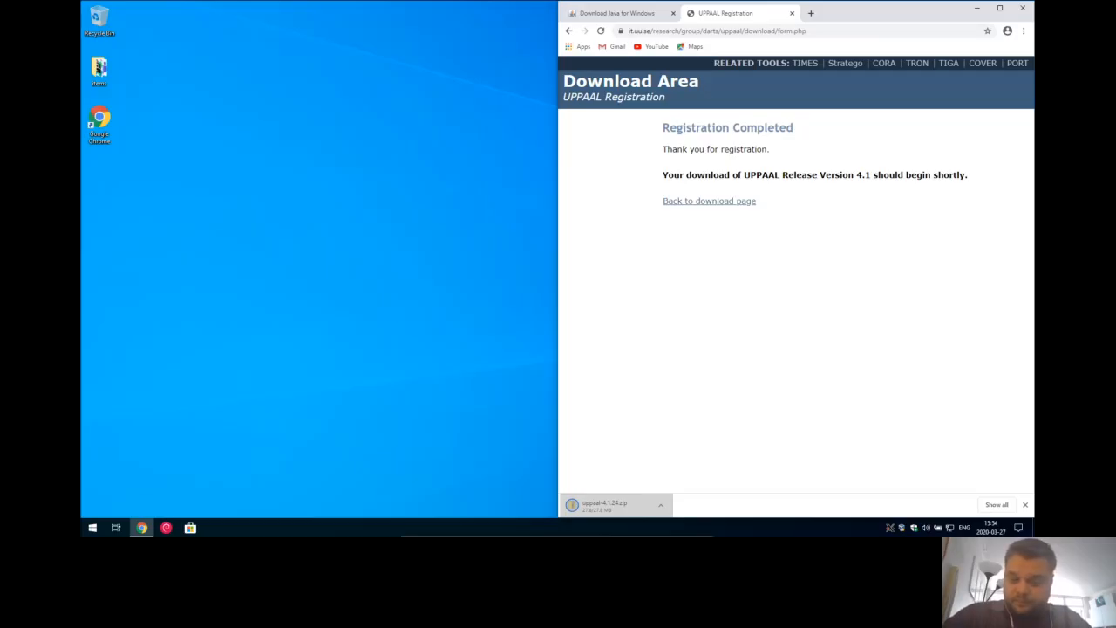
# - Inspect Antimalware Service Executable and the Performance tab in Task Manager, then close it
pyautogui.rightClick(826, 528)
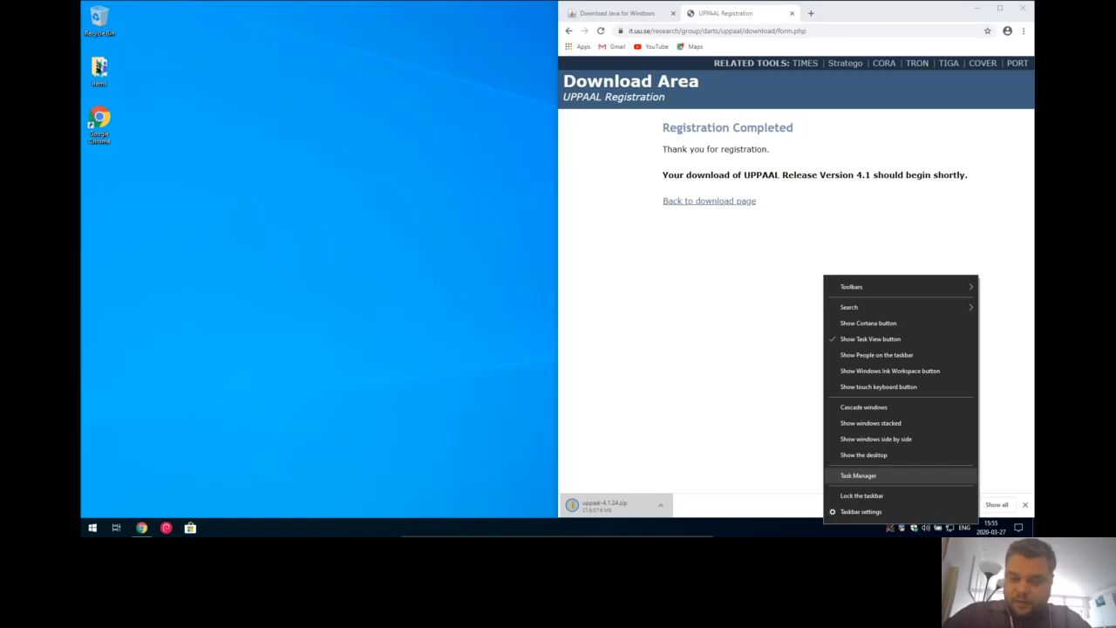
pyautogui.click(858, 475)
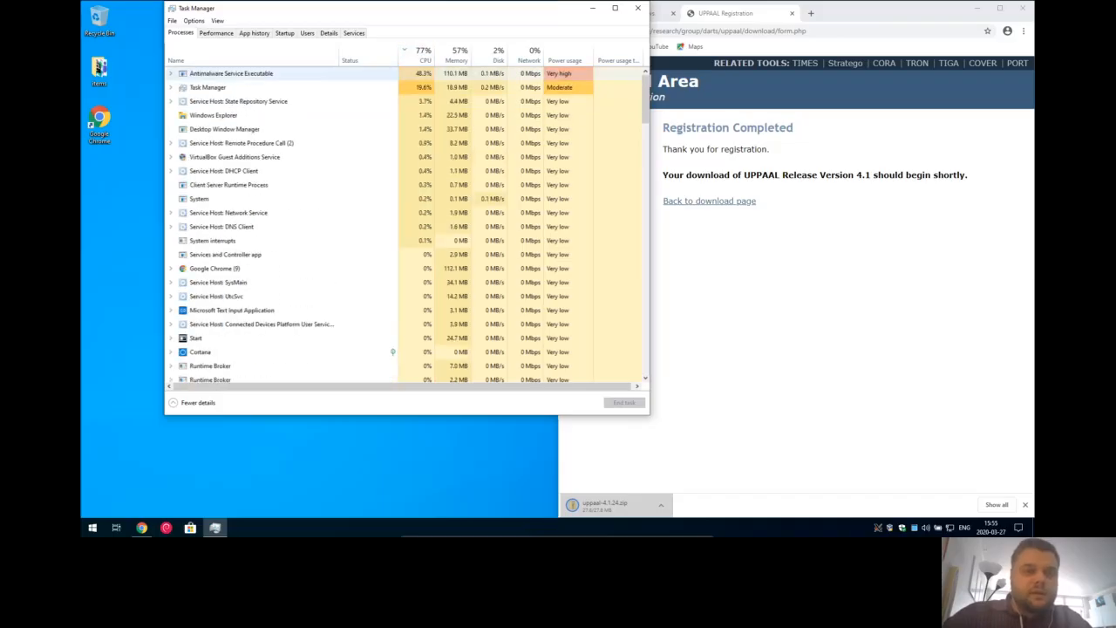
pyautogui.click(231, 73)
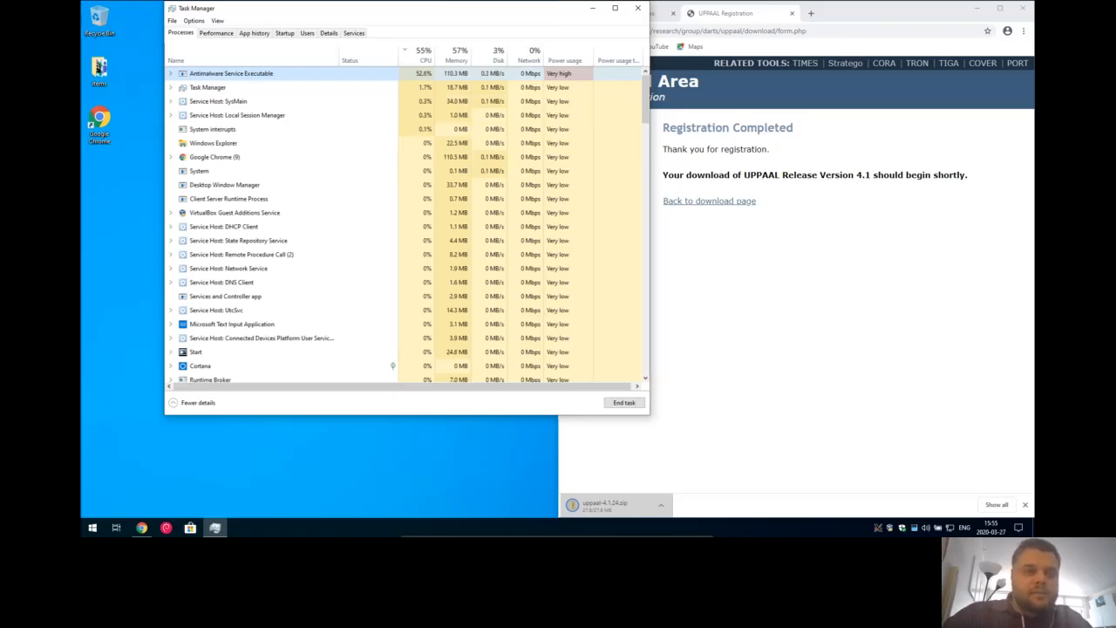
pyautogui.press('Right')
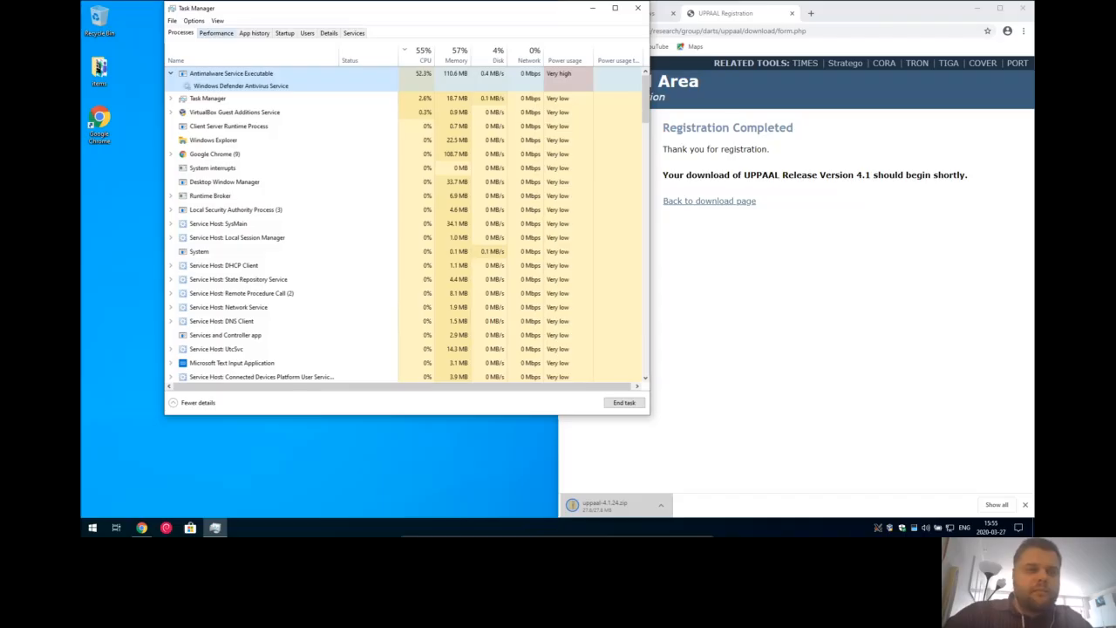
pyautogui.click(216, 33)
pyautogui.click(181, 33)
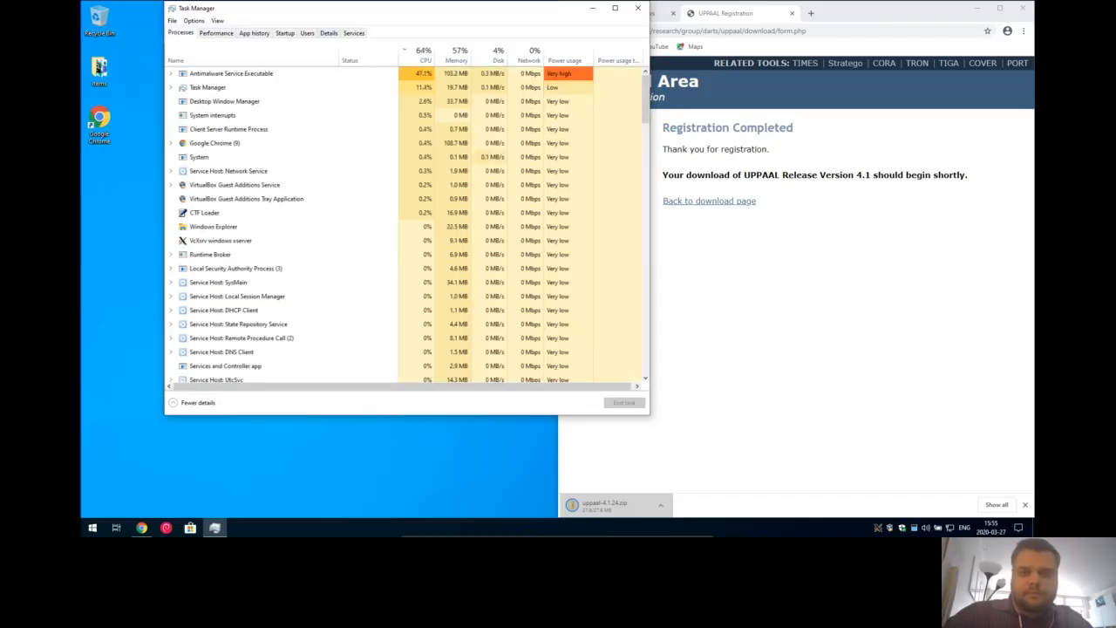
pyautogui.click(637, 8)
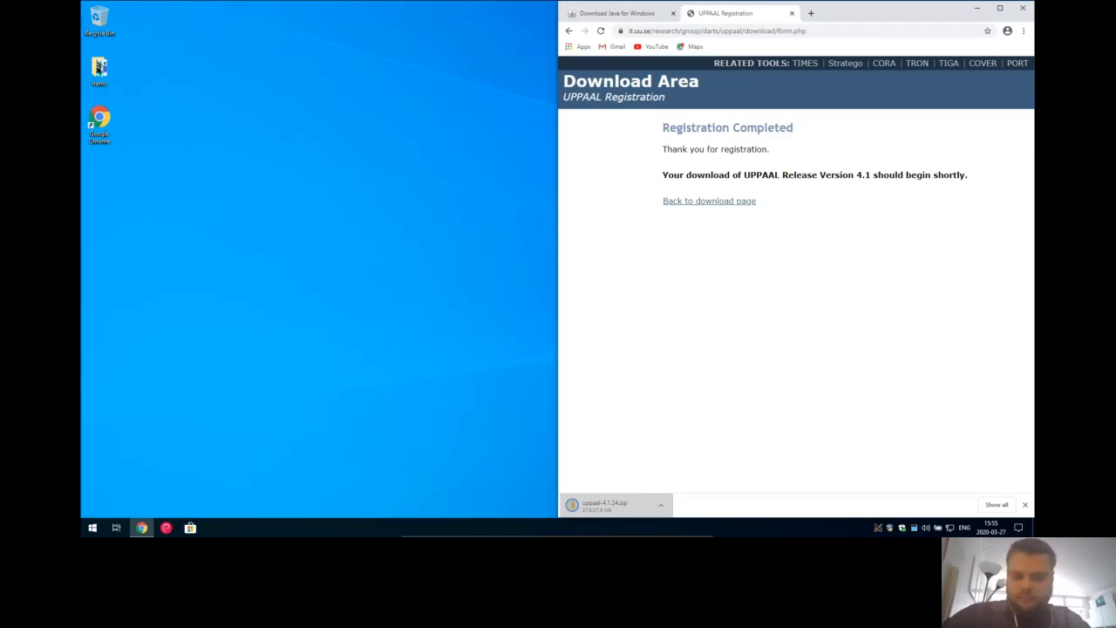
# - Choose 'Open when done' on the uppaal-4.1.24.zip download to view it in File Explorer
pyautogui.click(660, 505)
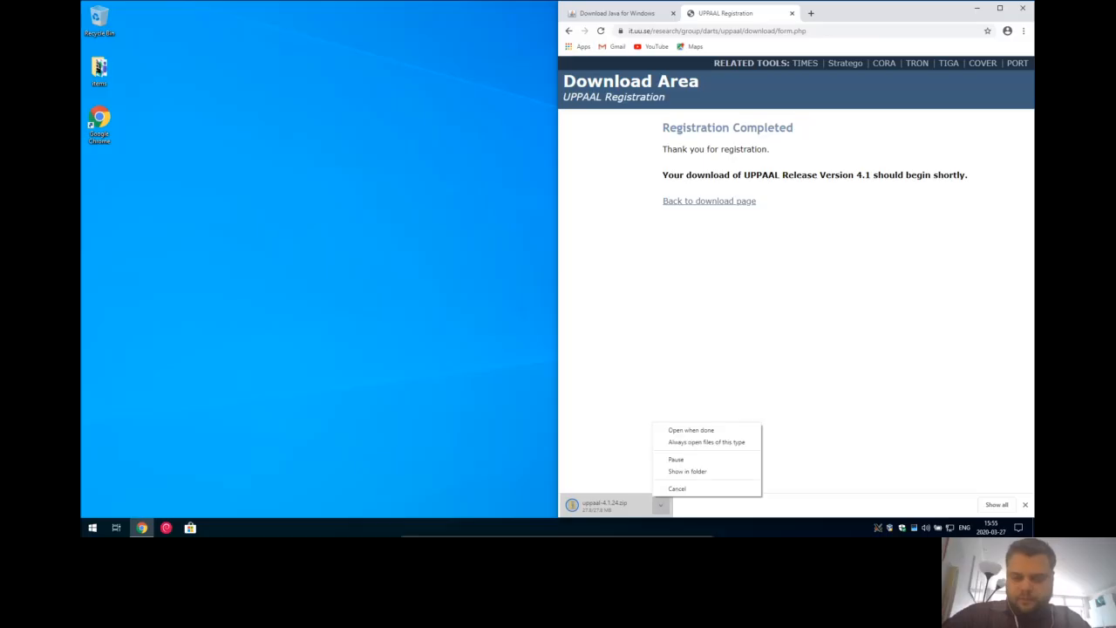
pyautogui.click(691, 430)
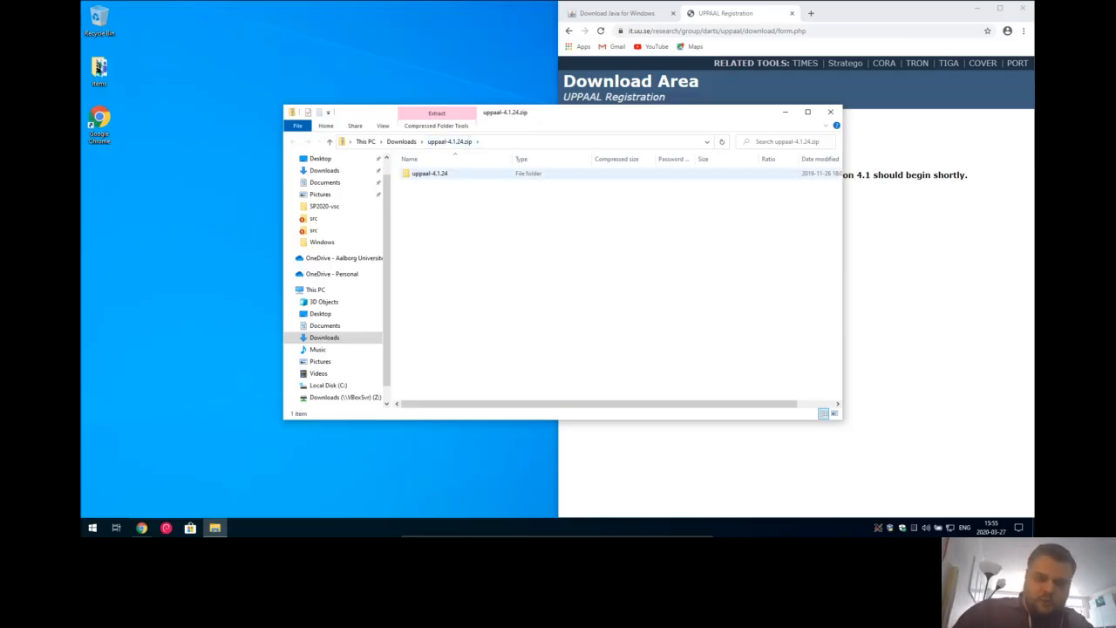
# - Drag the uppaal-4.1.24 folder out of the zip onto the desktop
pyautogui.click(430, 173)
pyautogui.moveTo(430, 173); pyautogui.dragTo(137, 228)
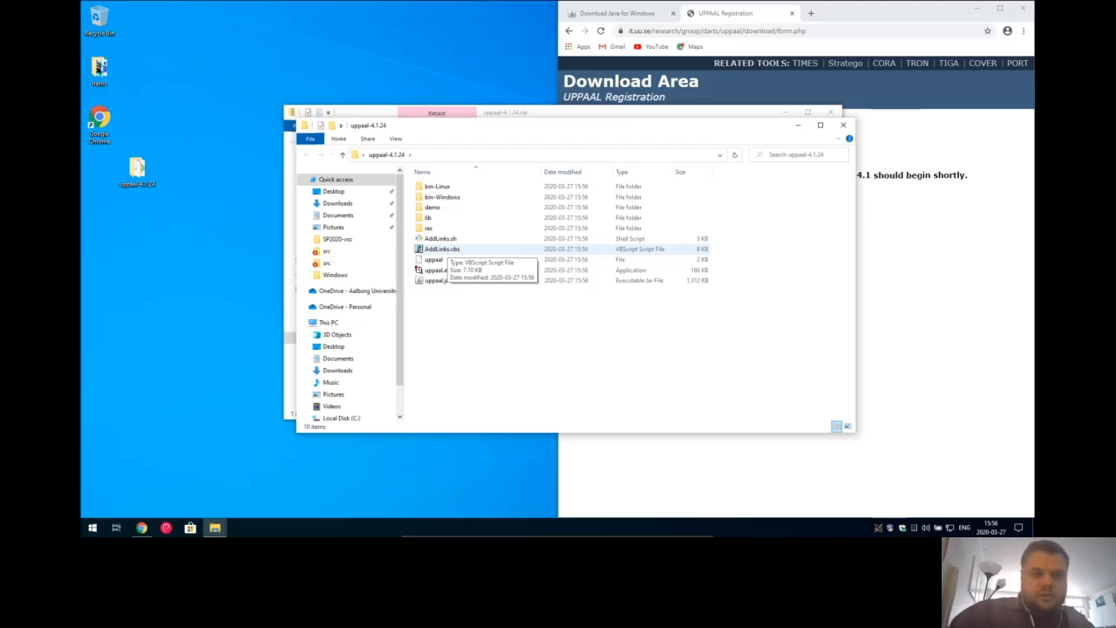
# - Run AddLinks.vbs, allowing it through the Security Warning
pyautogui.doubleClick(442, 250)
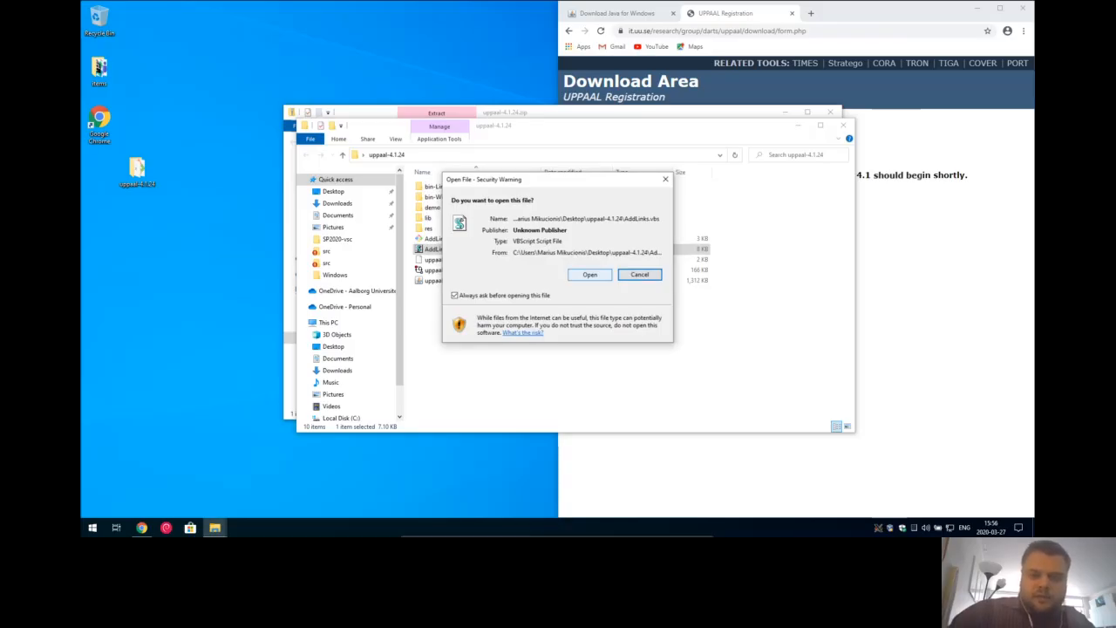
pyautogui.click(594, 274)
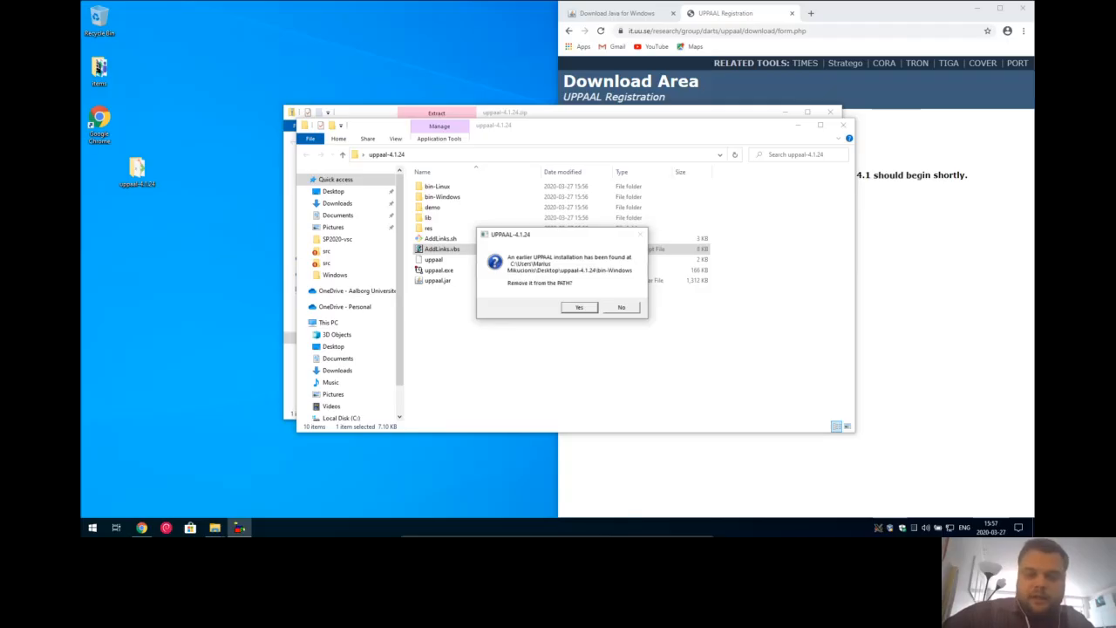
# - Remove the old UPPAAL PATH entry, add this installation to PATH, decline a remote server
pyautogui.press('Return')
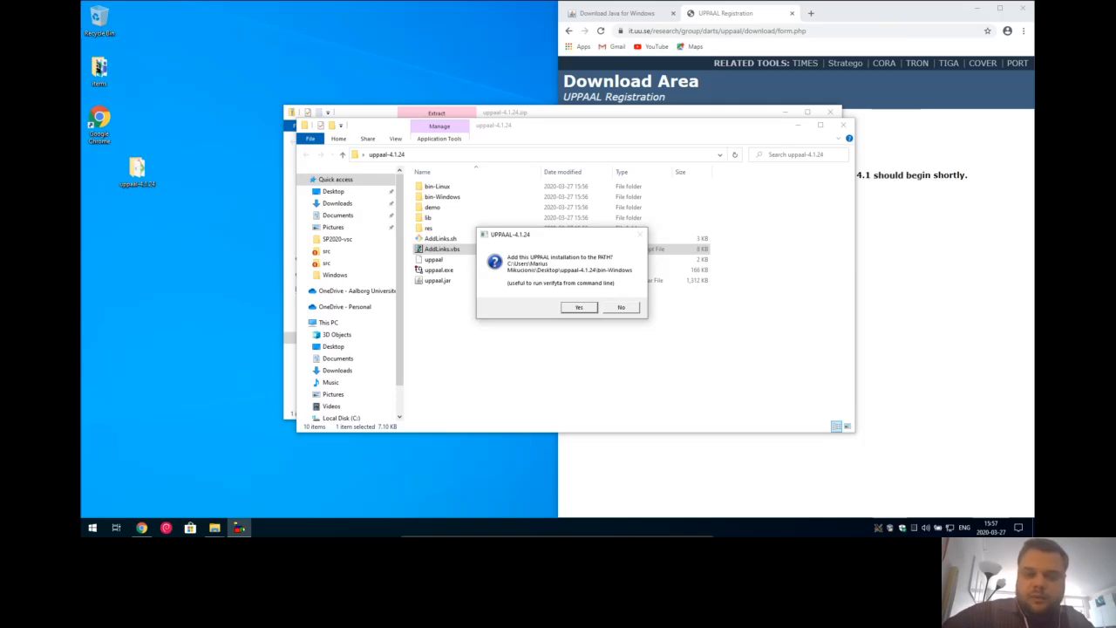
pyautogui.press('Return')
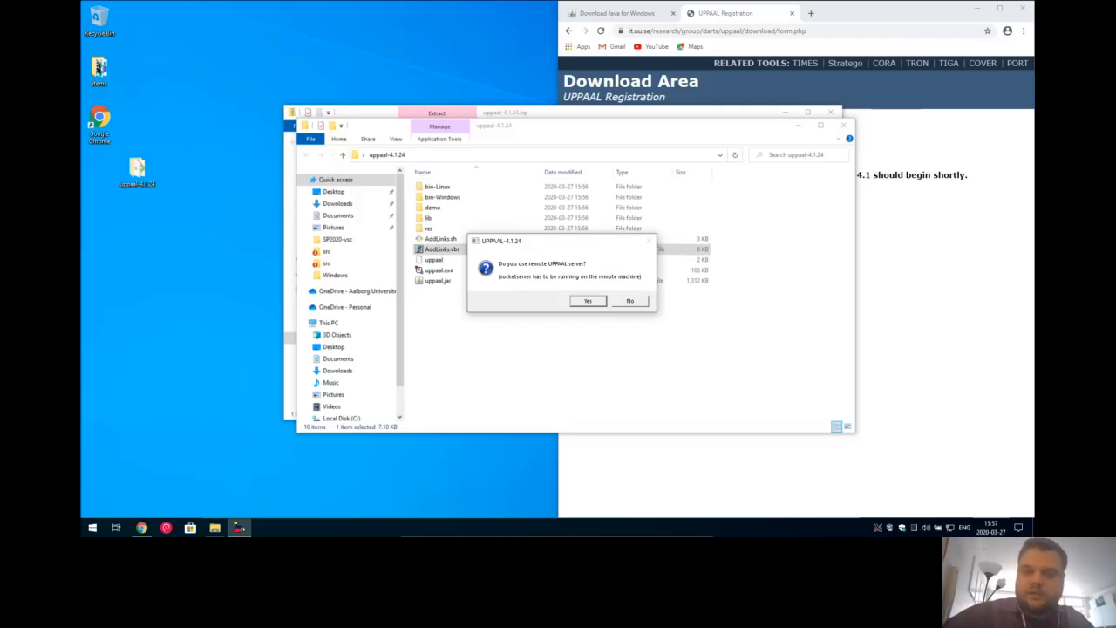
pyautogui.press('Right')
pyautogui.press('Return')
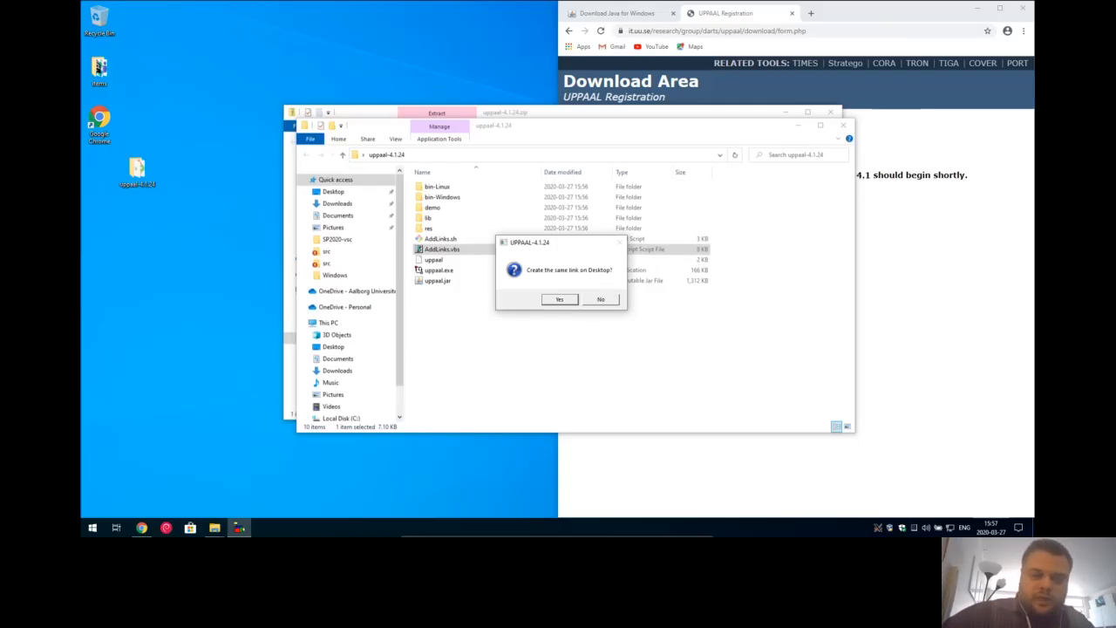
# - Search Start for 'upp', then accept the desktop link and acknowledge the links-added message
pyautogui.click(93, 528)
pyautogui.click(92, 528)
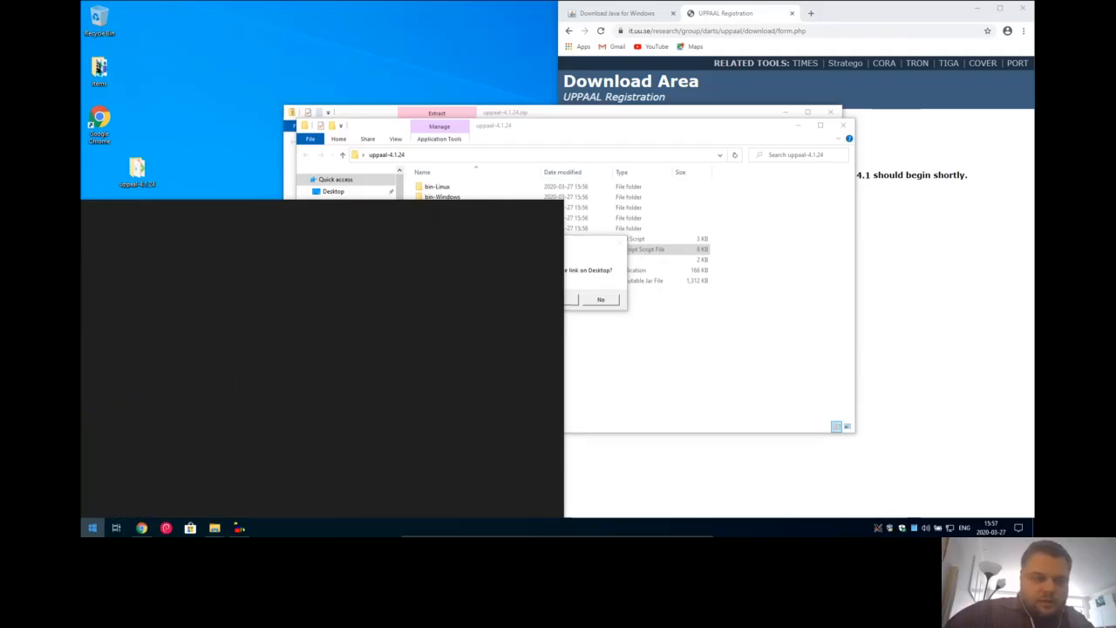
pyautogui.write('upp')
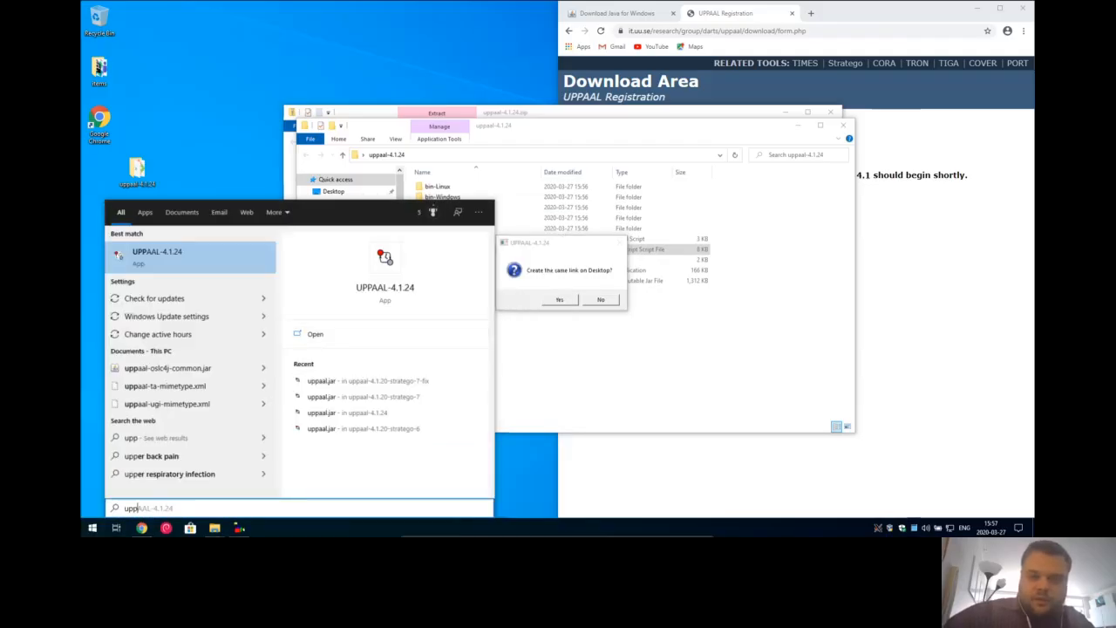
pyautogui.press('Escape')
pyautogui.press('Return')
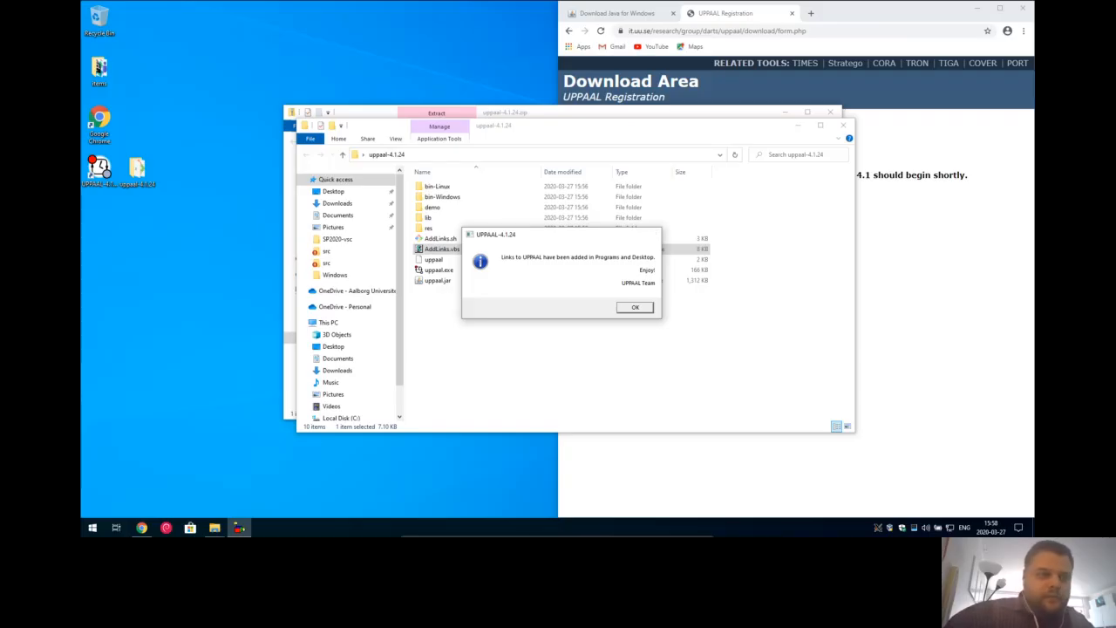
pyautogui.click(635, 307)
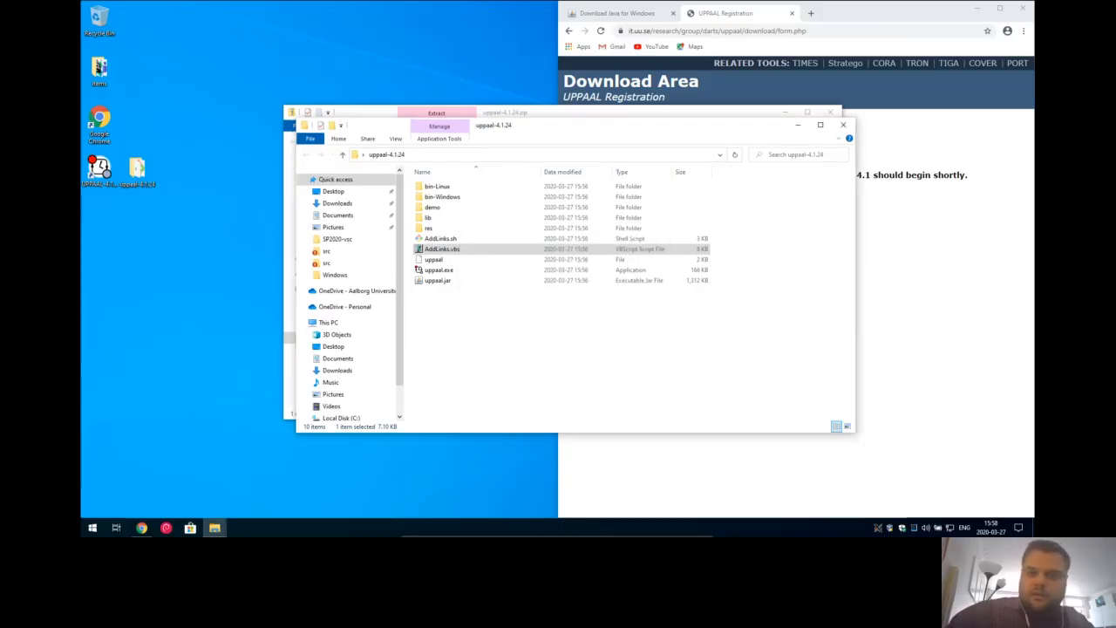
# - Close the uppaal-4.1.24 folder and zip archive windows, then start UPPAAL from its desktop shortcut
pyautogui.click(843, 125)
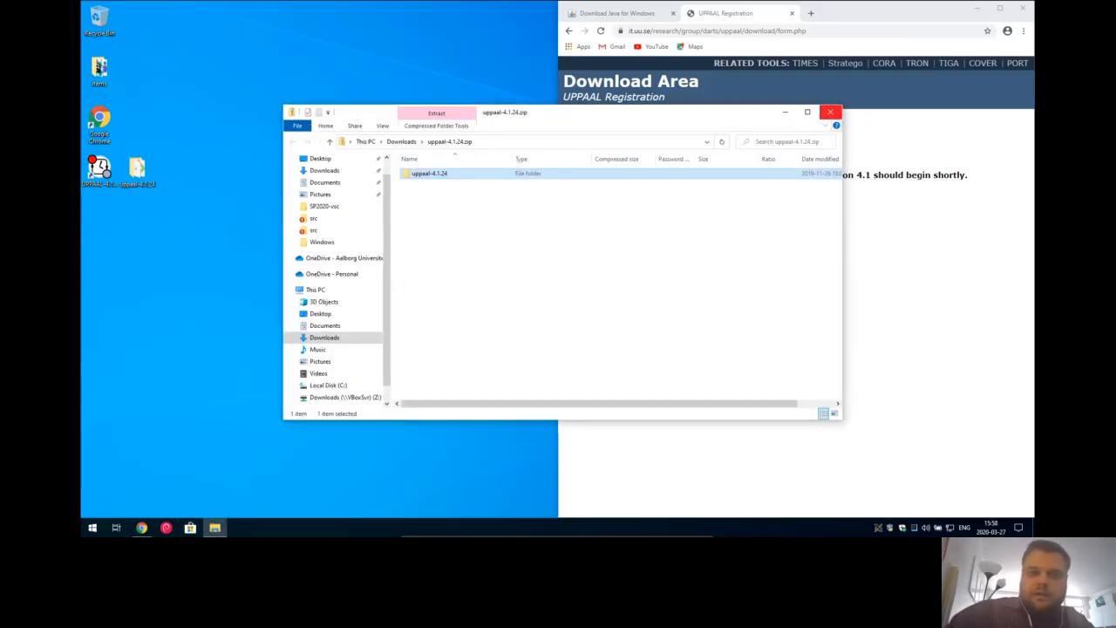
pyautogui.click(831, 112)
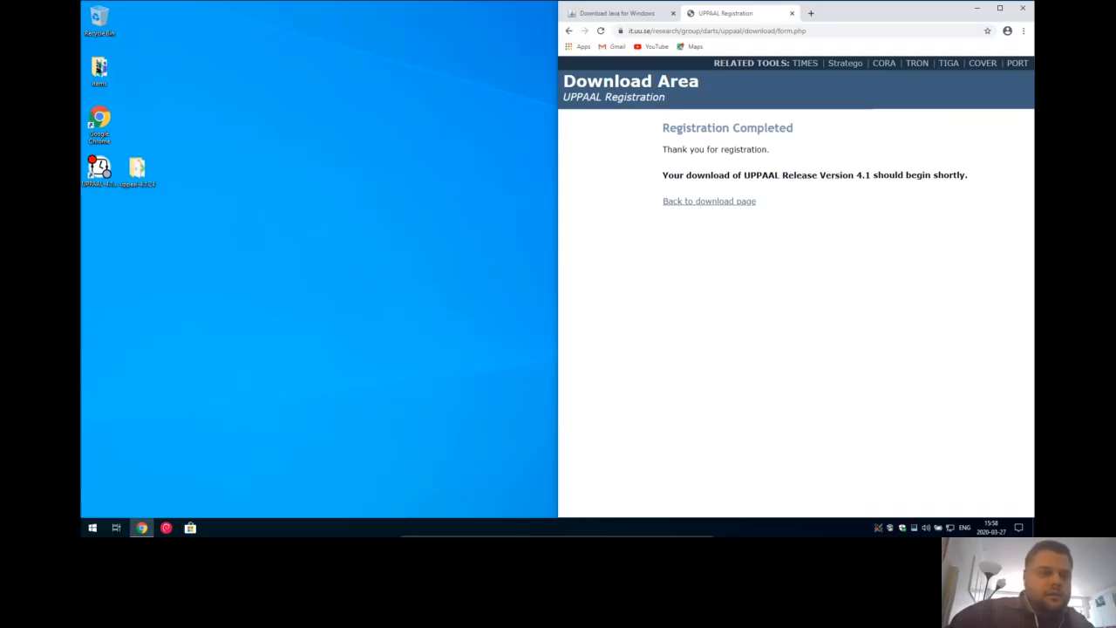
pyautogui.doubleClick(98, 168)
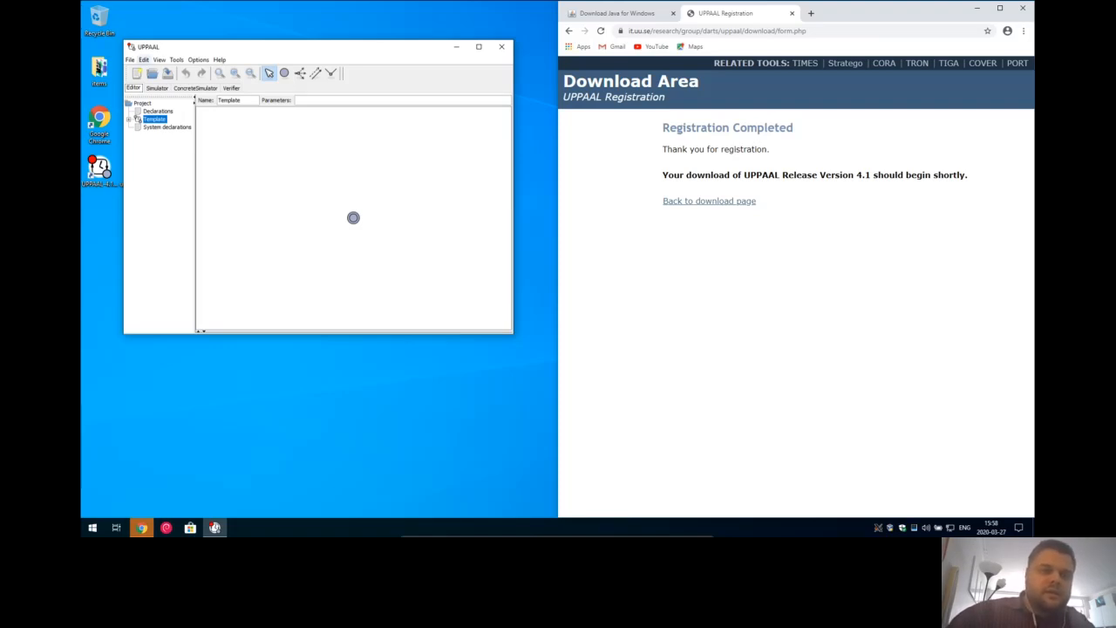
# - In Edit > Preferences, set font scaling factor 2 with English language, then quit UPPAAL
pyautogui.click(143, 59)
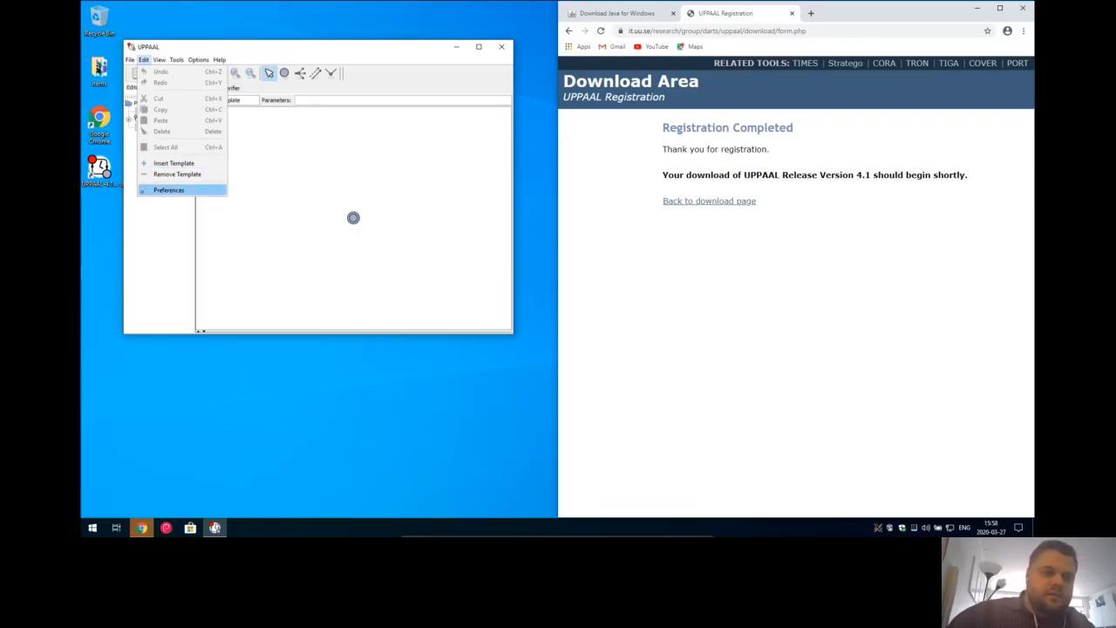
pyautogui.press('Return')
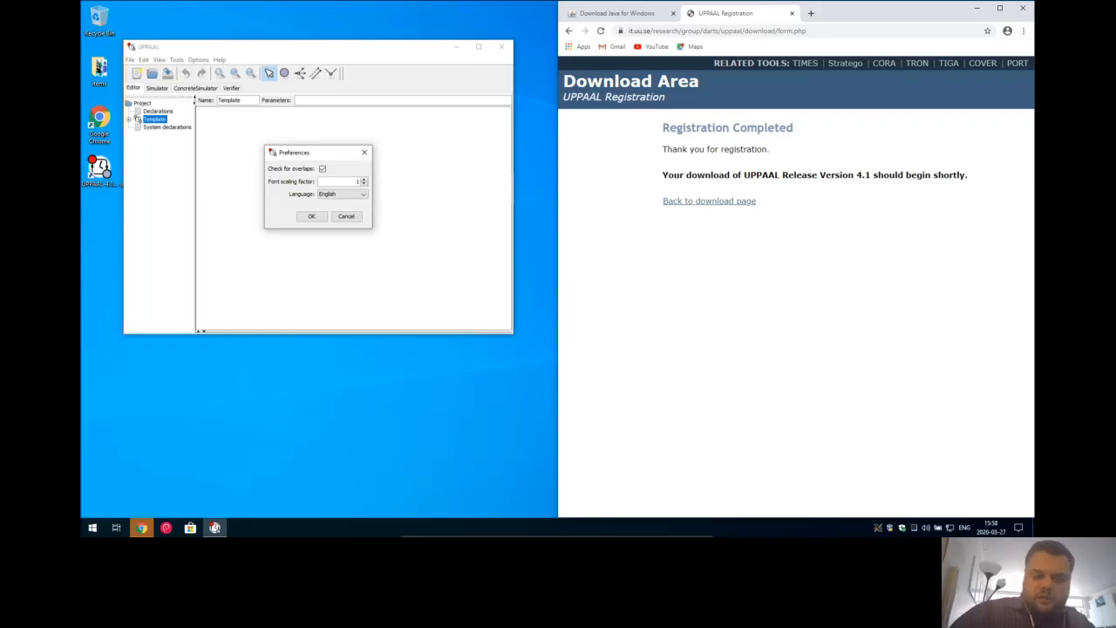
pyautogui.press('BackSpace')
pyautogui.write('2')
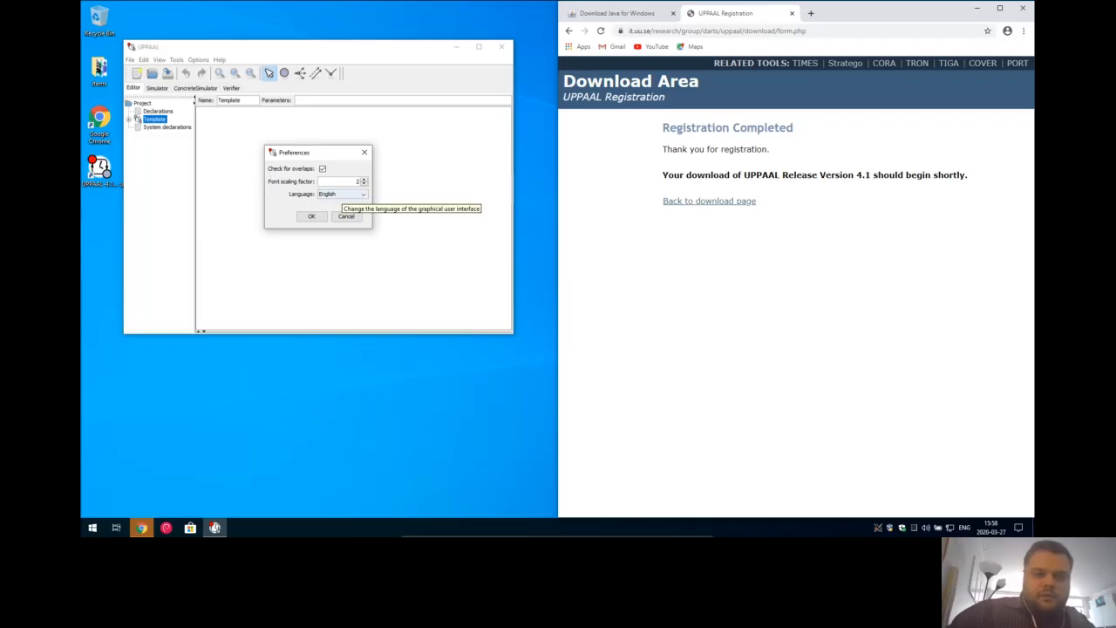
pyautogui.click(343, 193)
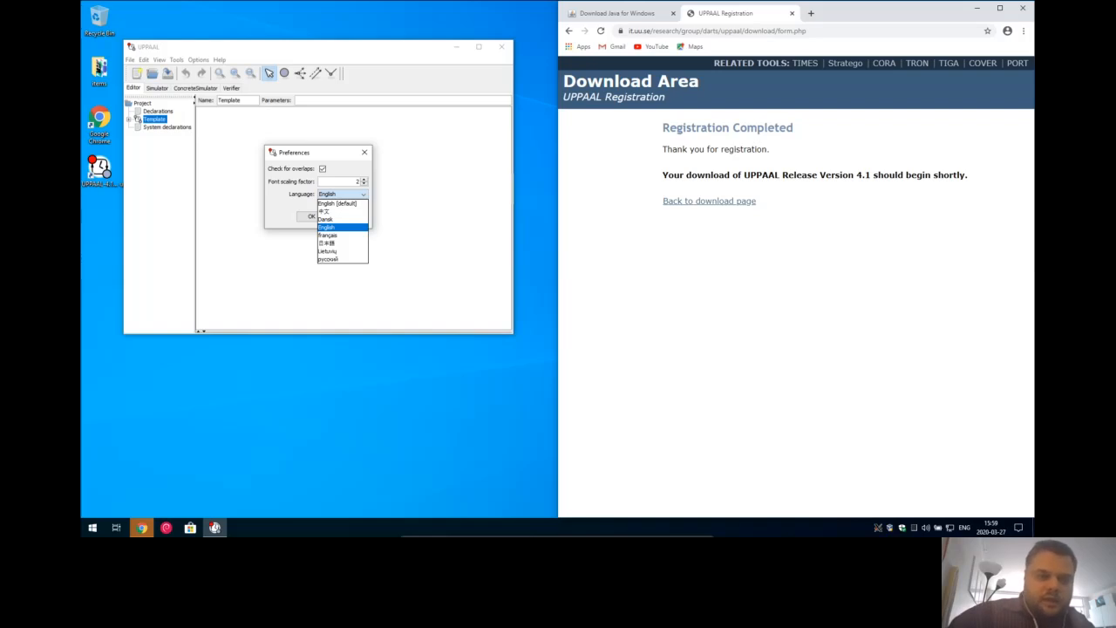
pyautogui.click(342, 227)
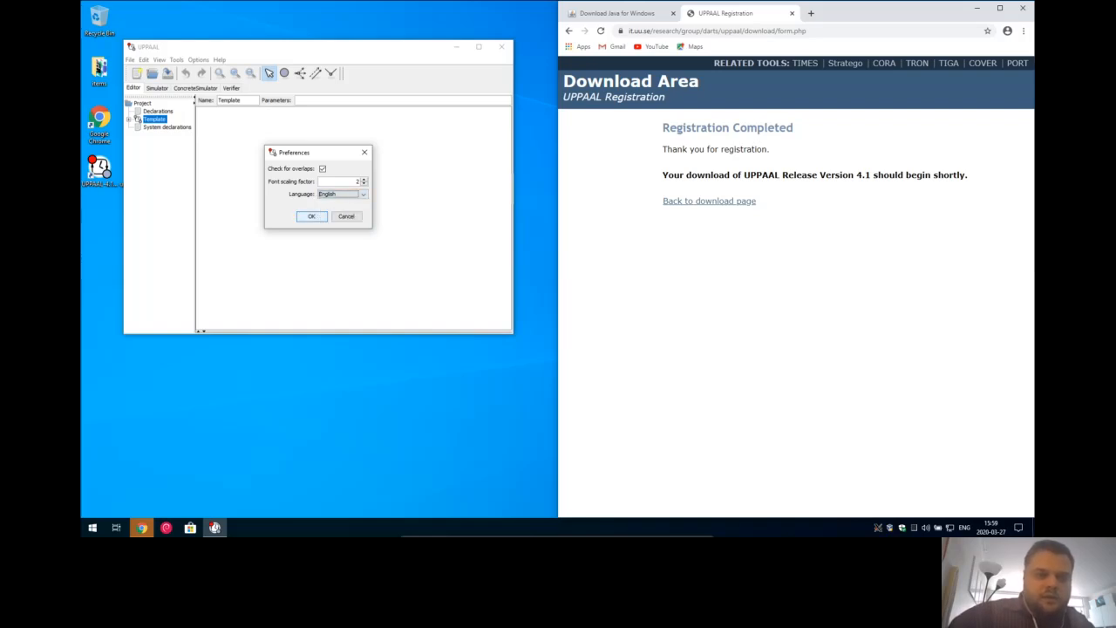
pyautogui.click(311, 216)
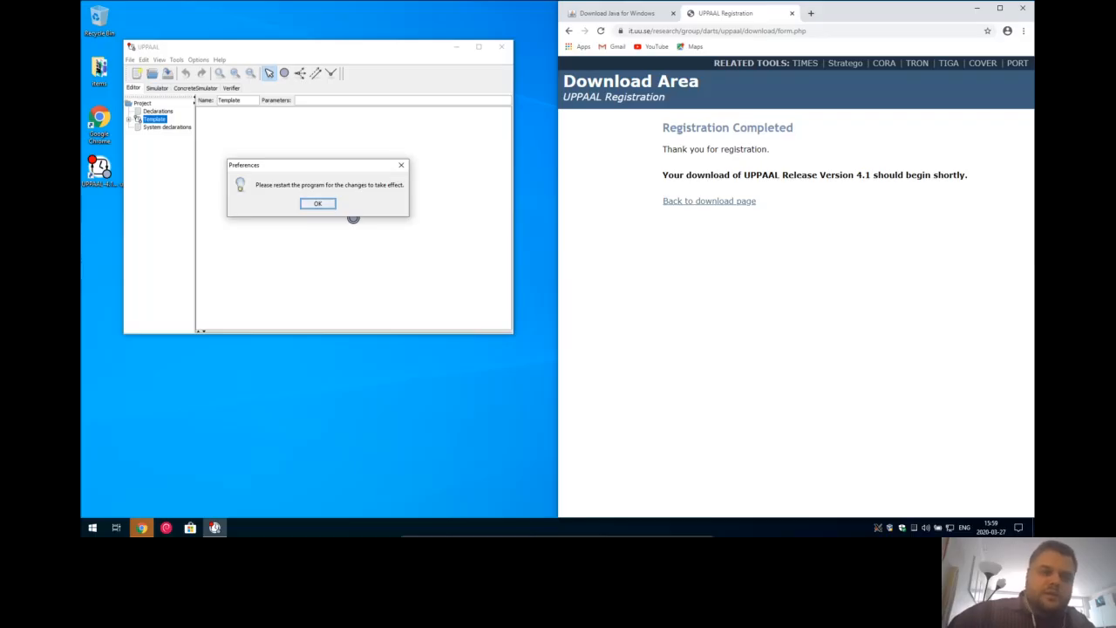
pyautogui.press('Return')
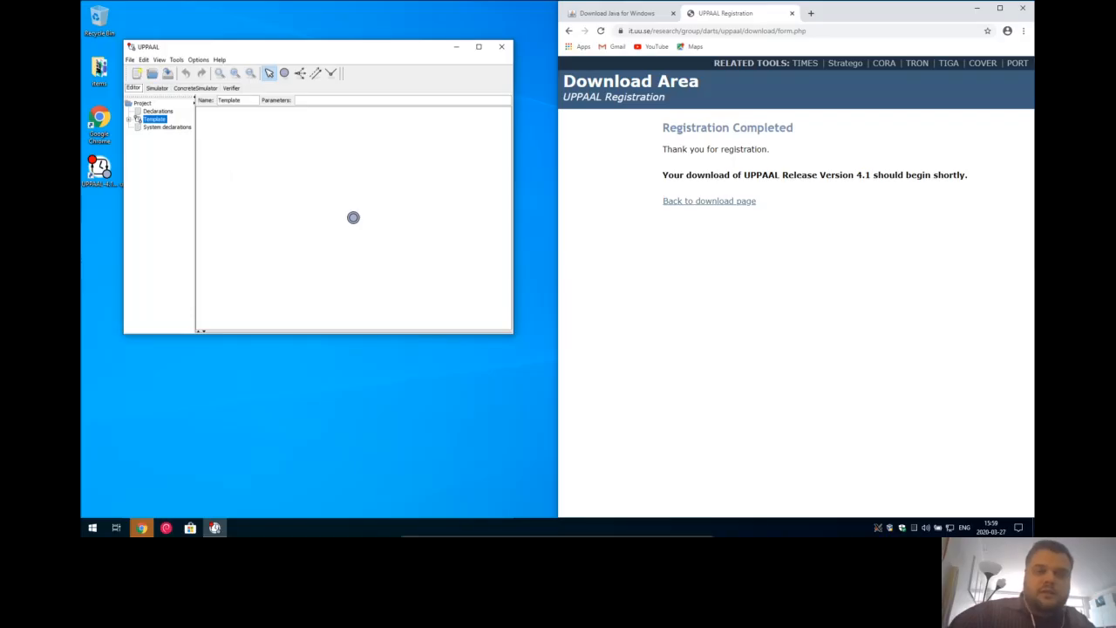
pyautogui.hotkey('alt', 'F4')
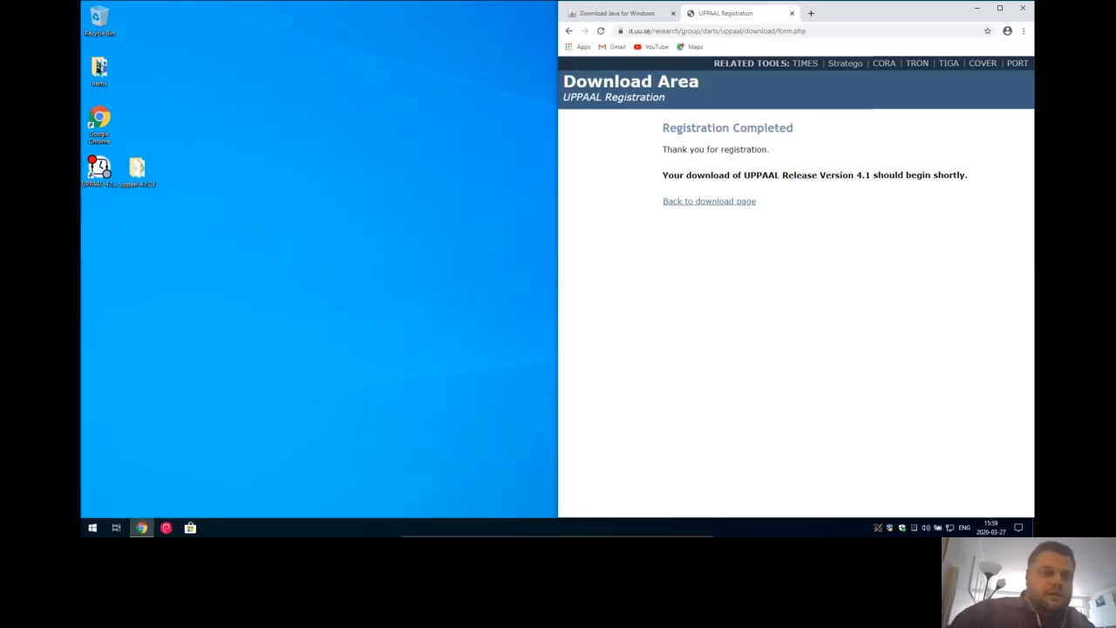
# - Relaunch UPPAAL and display Help > About UPPAAL showing version 4.1.24, November 2019
pyautogui.doubleClick(99, 172)
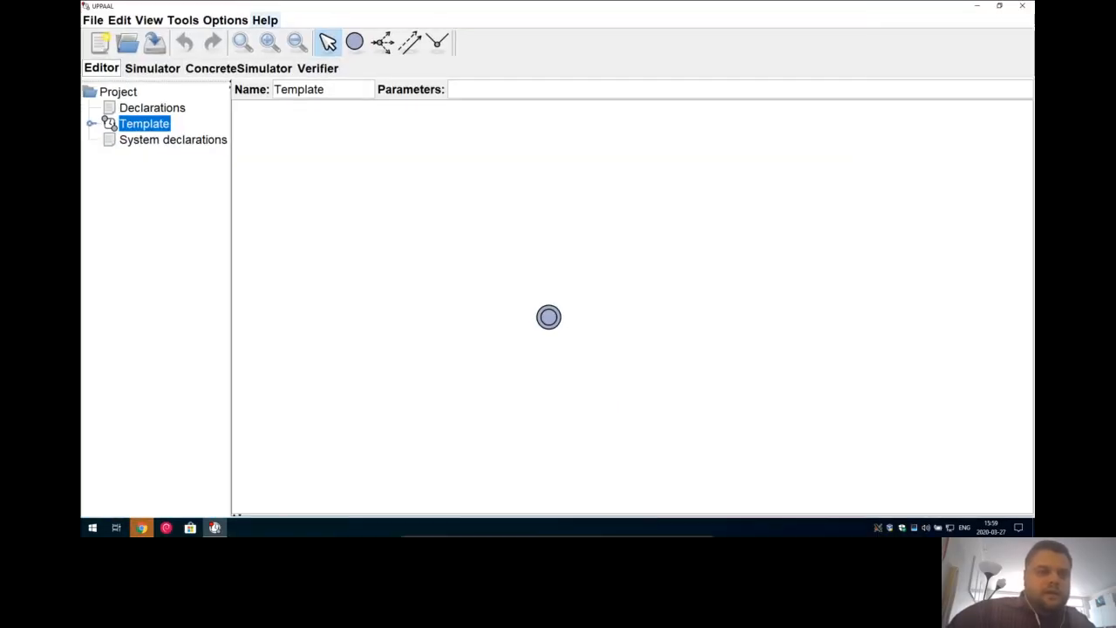
pyautogui.click(265, 20)
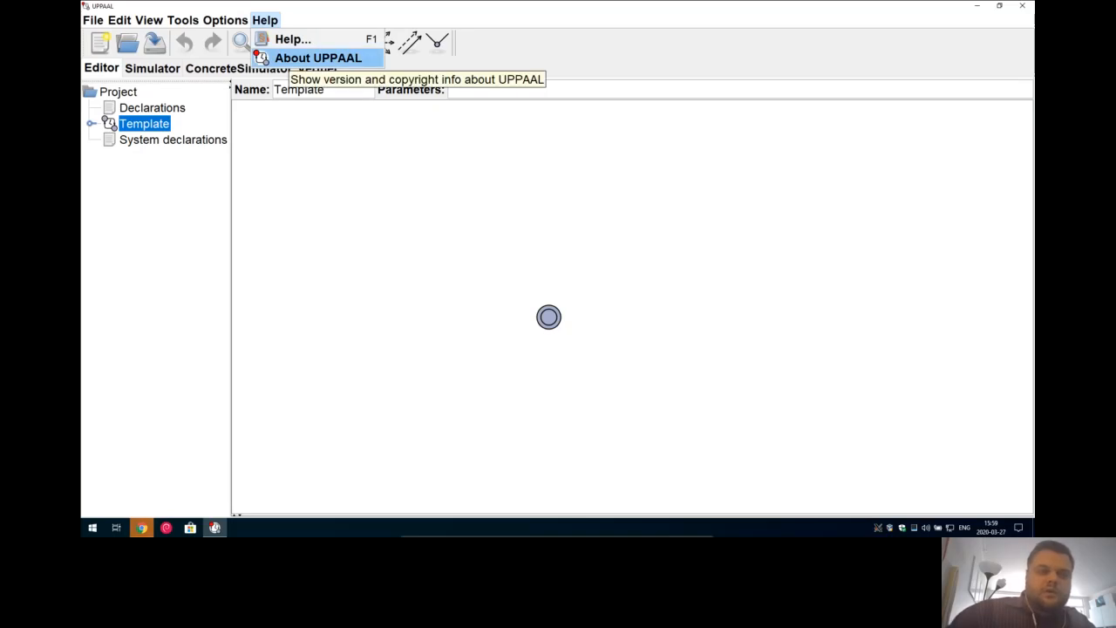
pyautogui.click(318, 58)
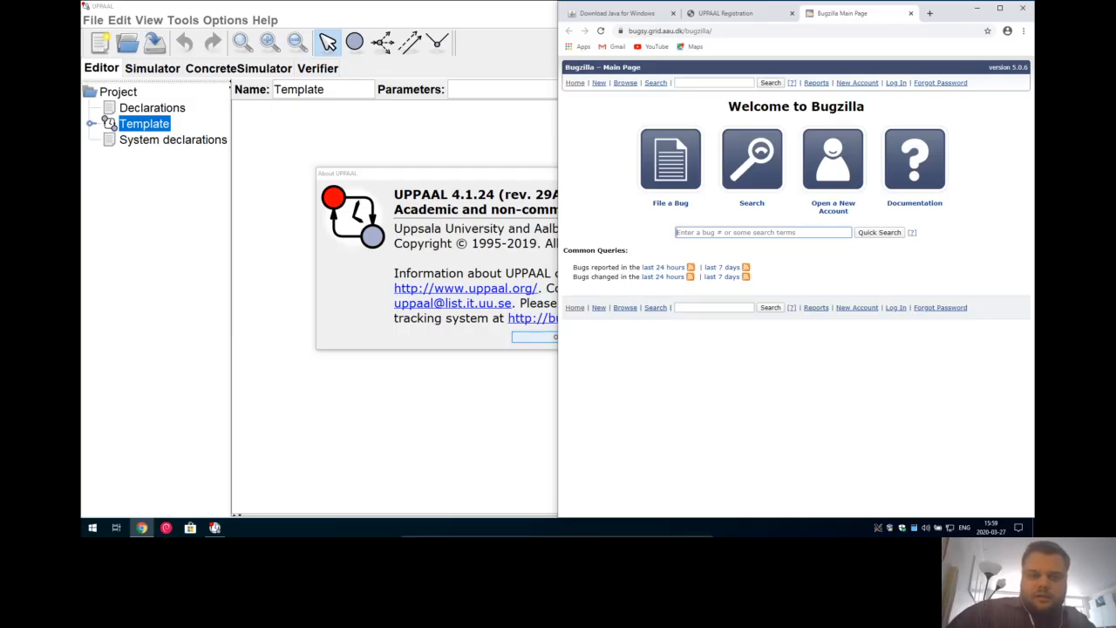
pyautogui.hotkey('alt', 'Tab')
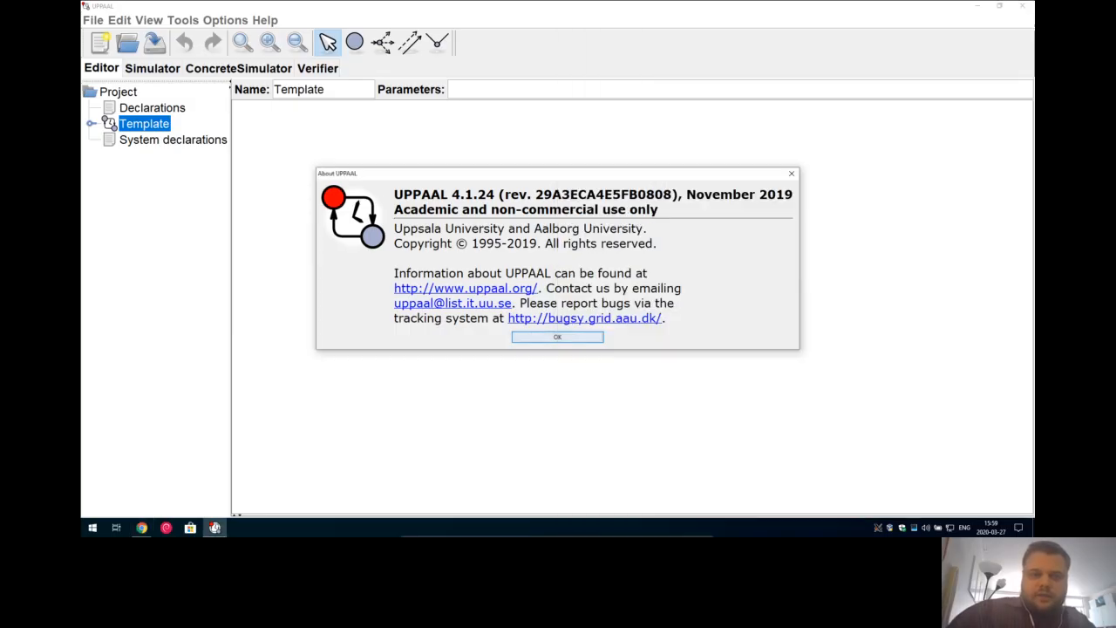